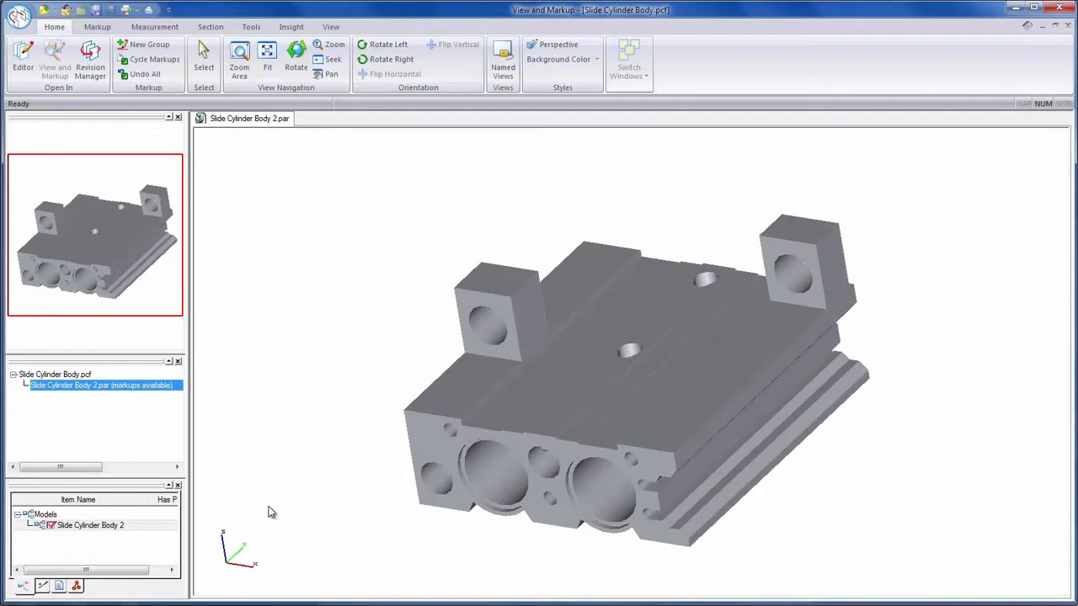
Review the markup groups for overall block height, cylinder clearance and counterbore clearance
left_click(42, 587)
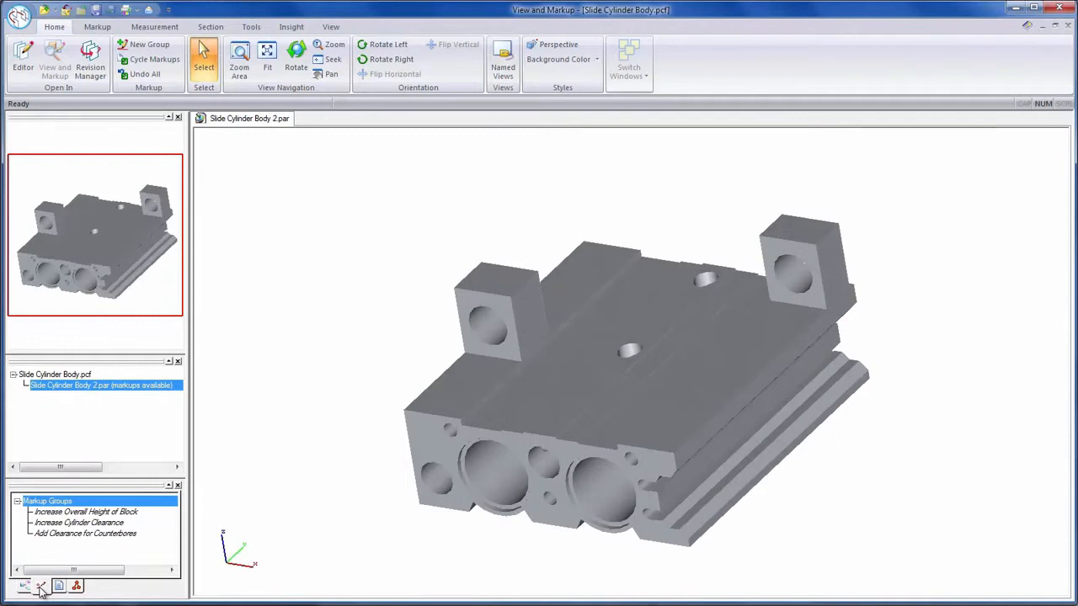
left_click(76, 512)
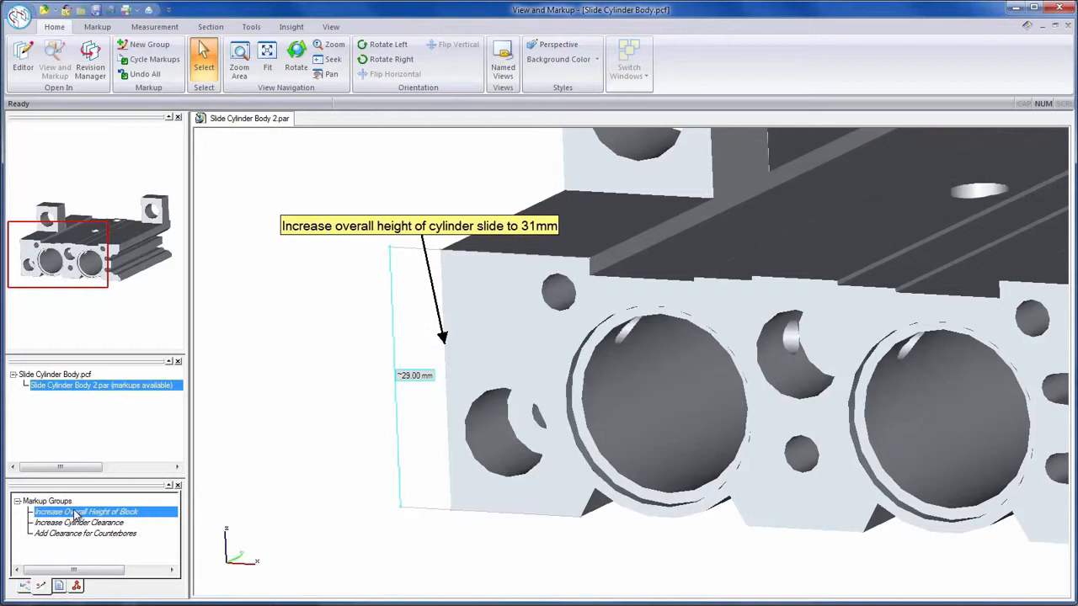
left_click(106, 527)
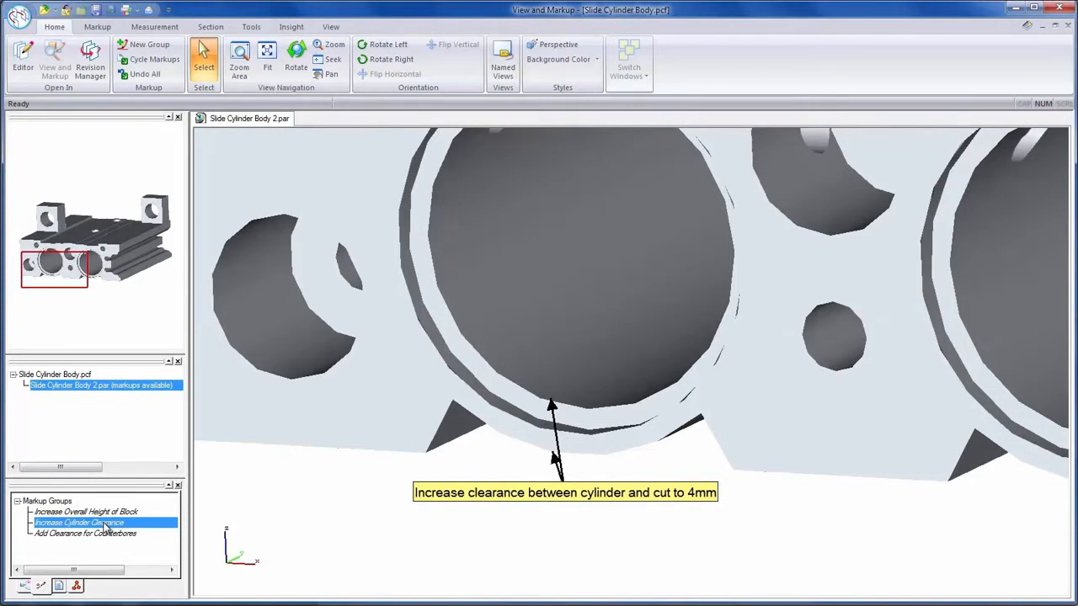
left_click(101, 533)
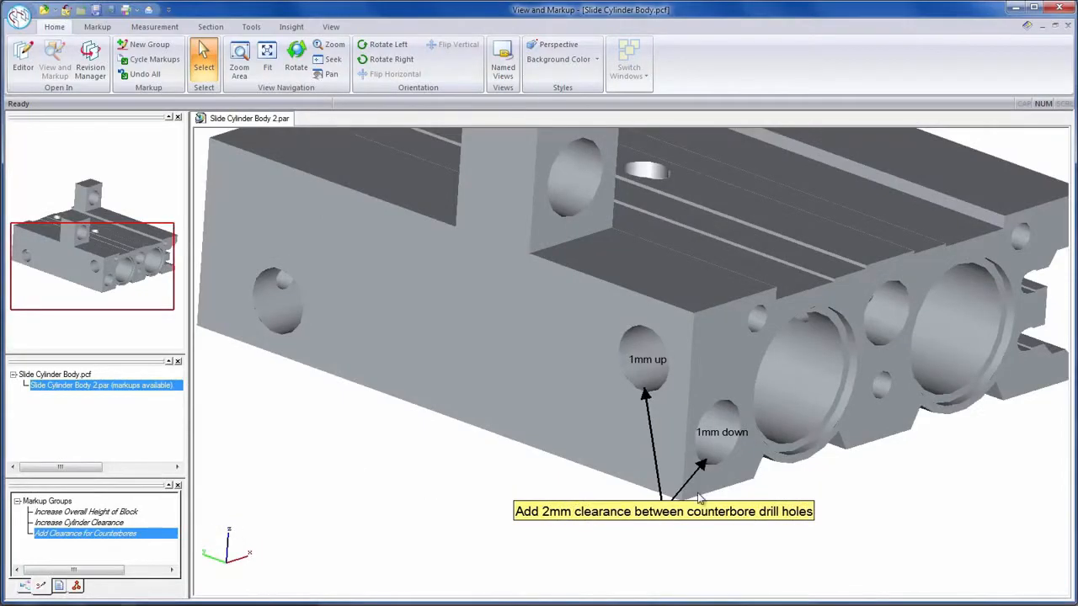
mouse_move(770, 418)
middle_mouse_down()
mouse_move(702, 414)
mouse_move(753, 393)
mouse_move(743, 415)
middle_mouse_up()
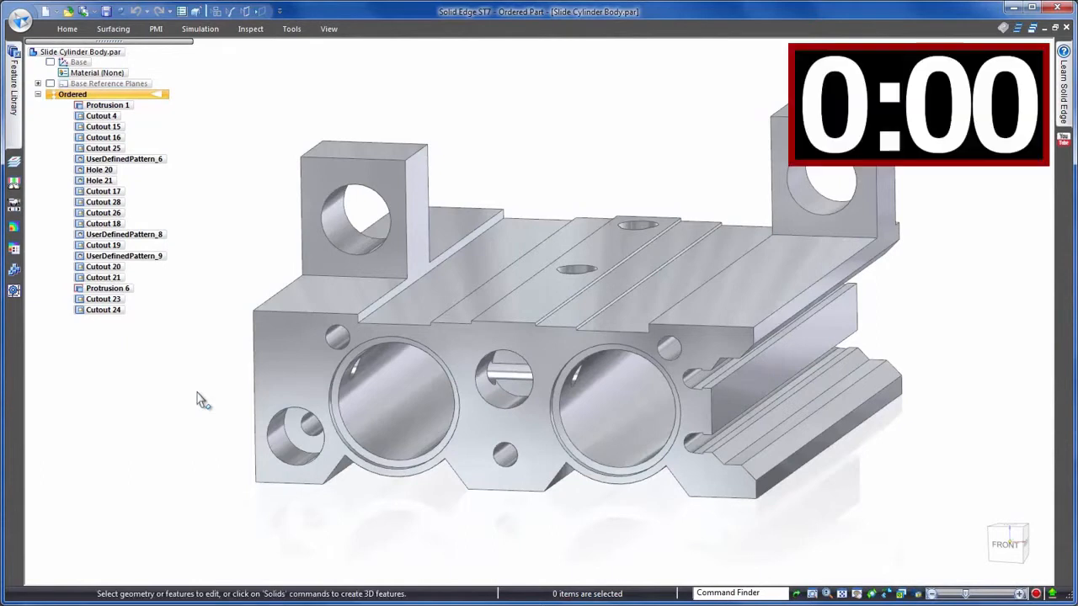
Edit the profile of the block's base protrusion, set its overall height to 31 mm, and finish the feature
scroll(202, 401, "up", 3)
left_click(261, 401)
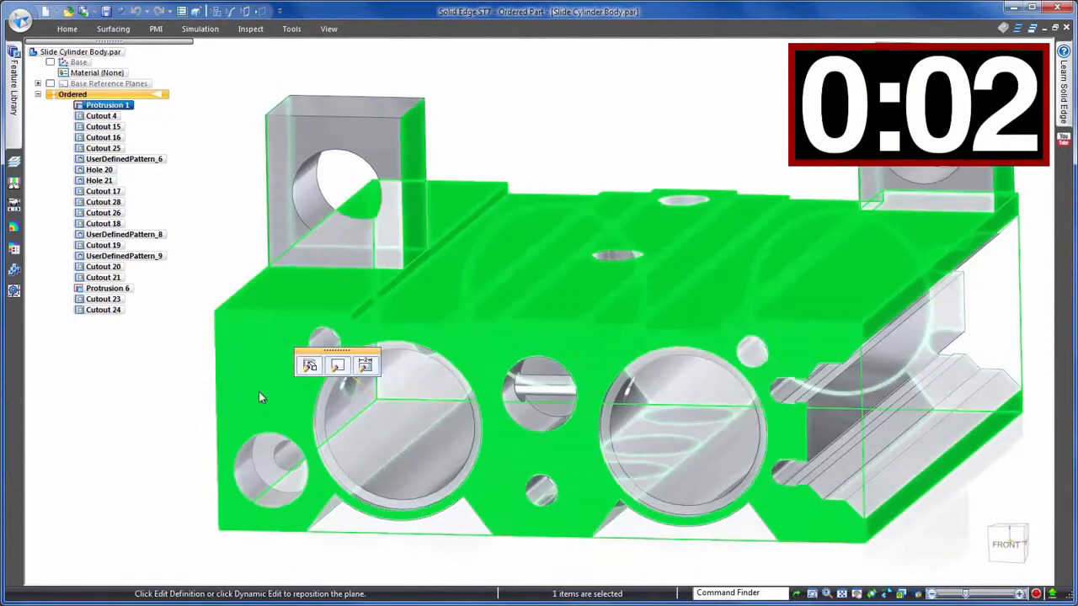
left_click(337, 368)
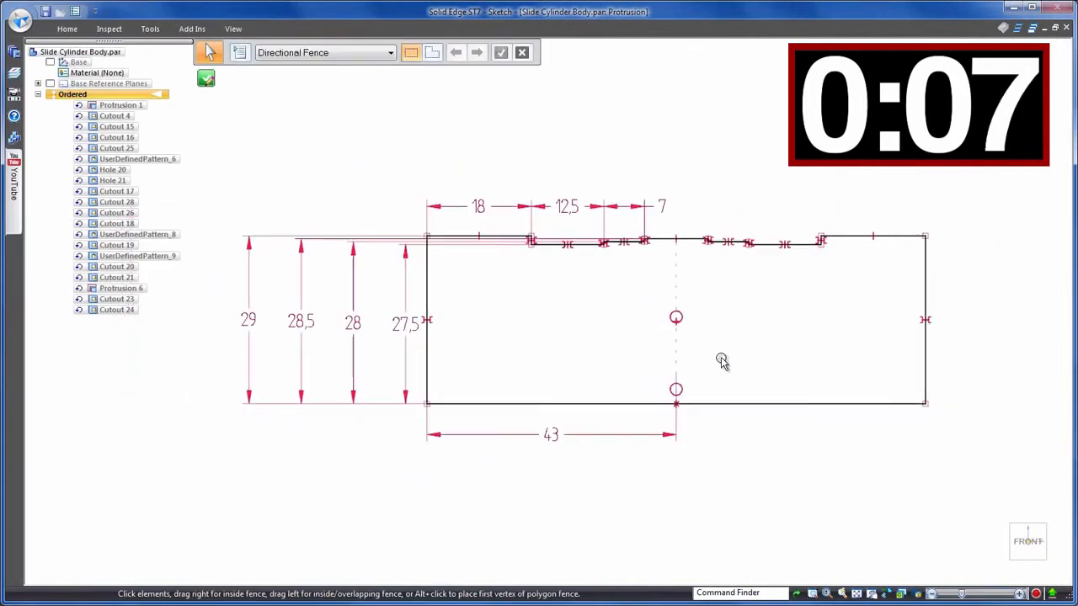
left_click(255, 318)
left_click(257, 318)
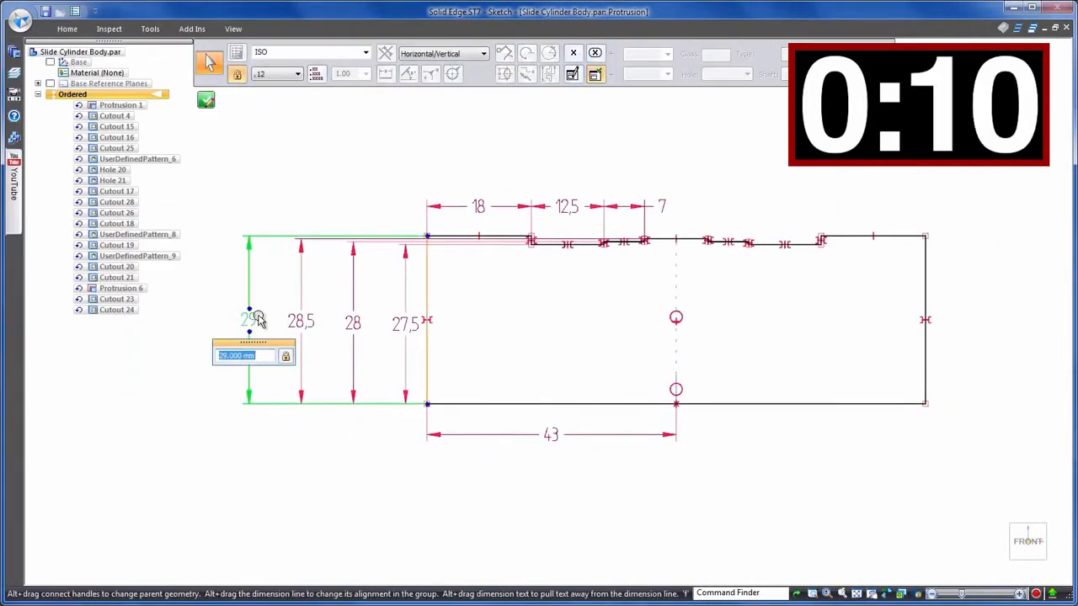
type("31")
key("Return")
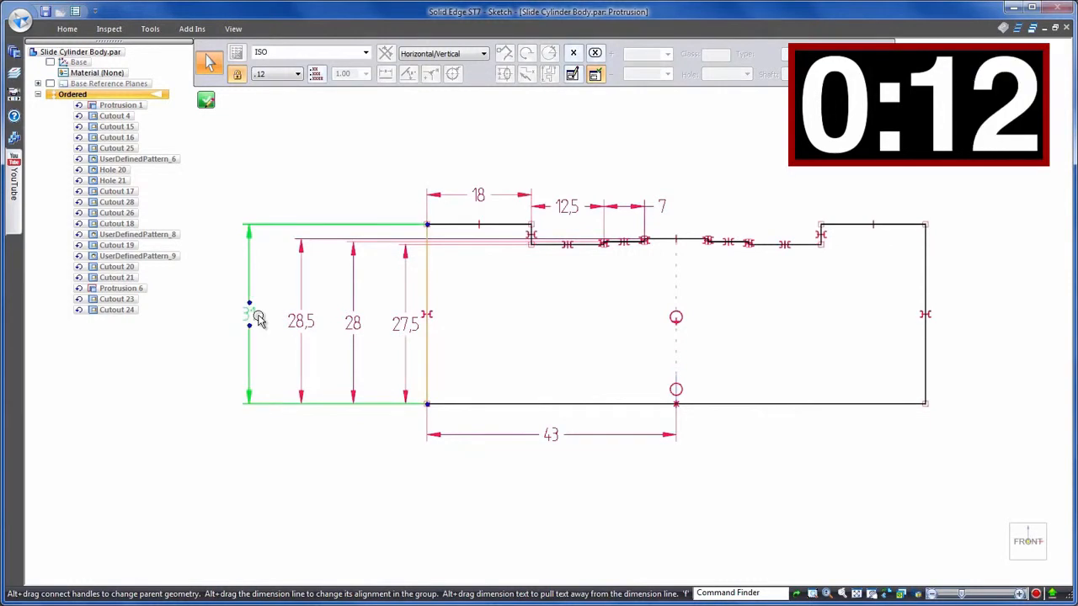
key("Escape")
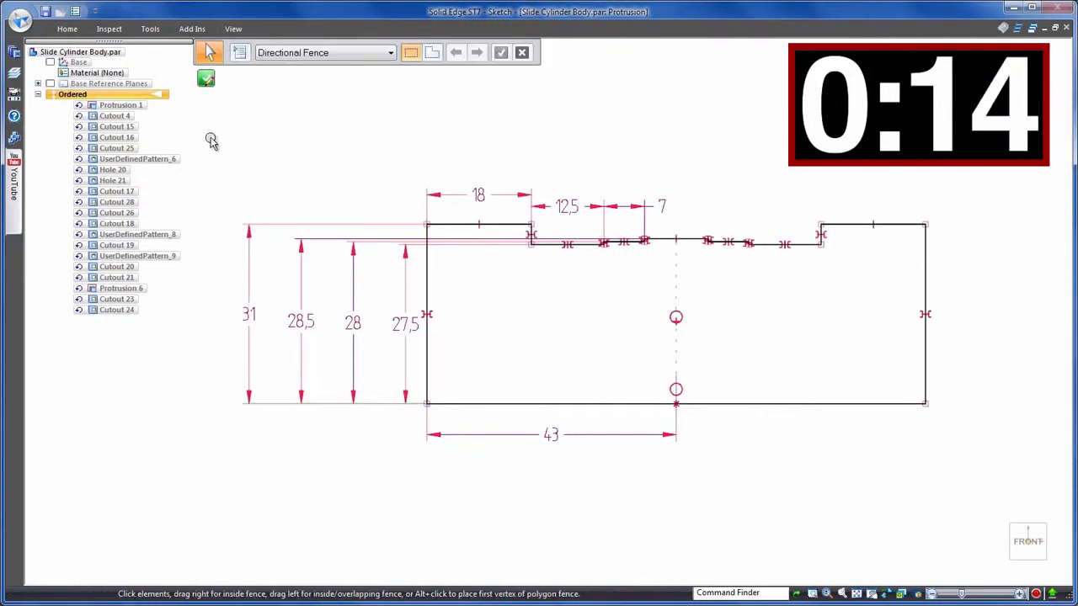
left_click(206, 78)
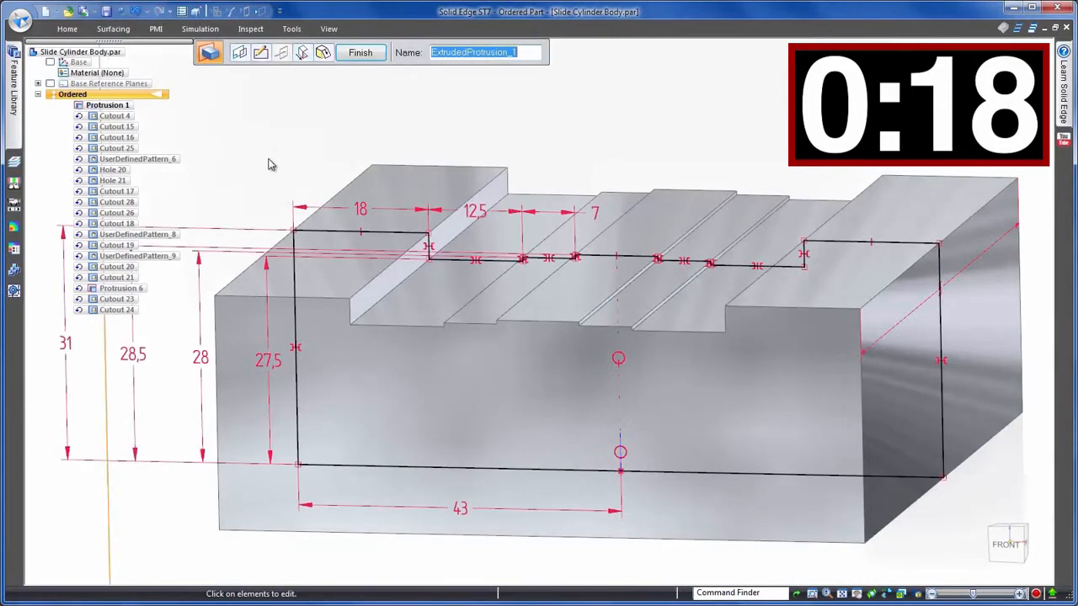
right_click(252, 168)
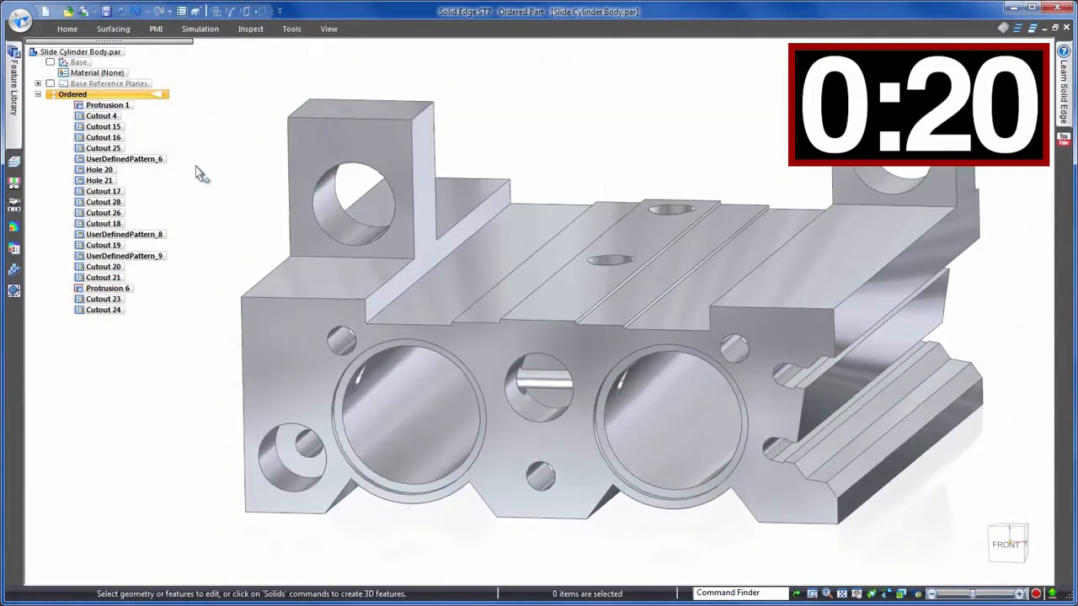
Edit the side-rail cutout's profile, connect both open ends of the profile to the block's side edge, and close the sketch
middle_click_drag(791, 362, 960, 385)
left_click(1010, 542)
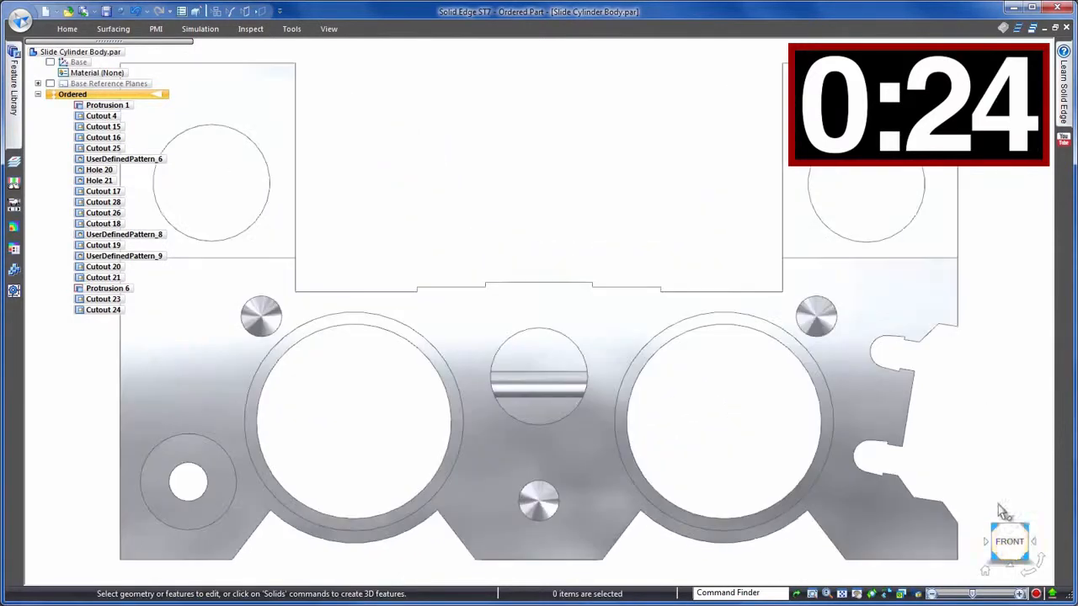
left_click(916, 421)
left_click(826, 355)
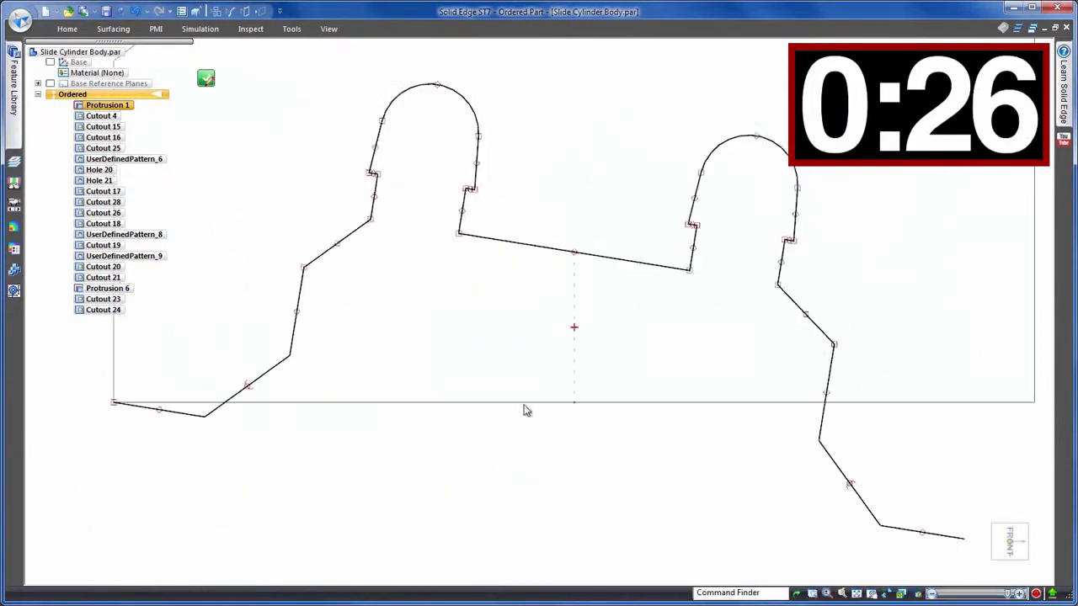
right_click(257, 488)
left_click(260, 454)
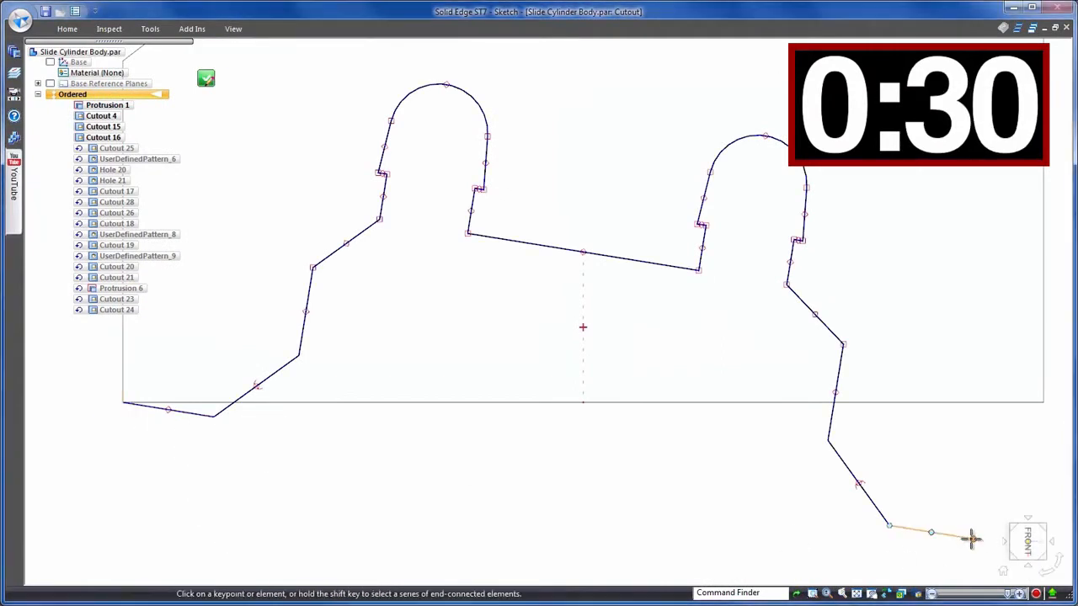
left_click(973, 539)
left_click(954, 396)
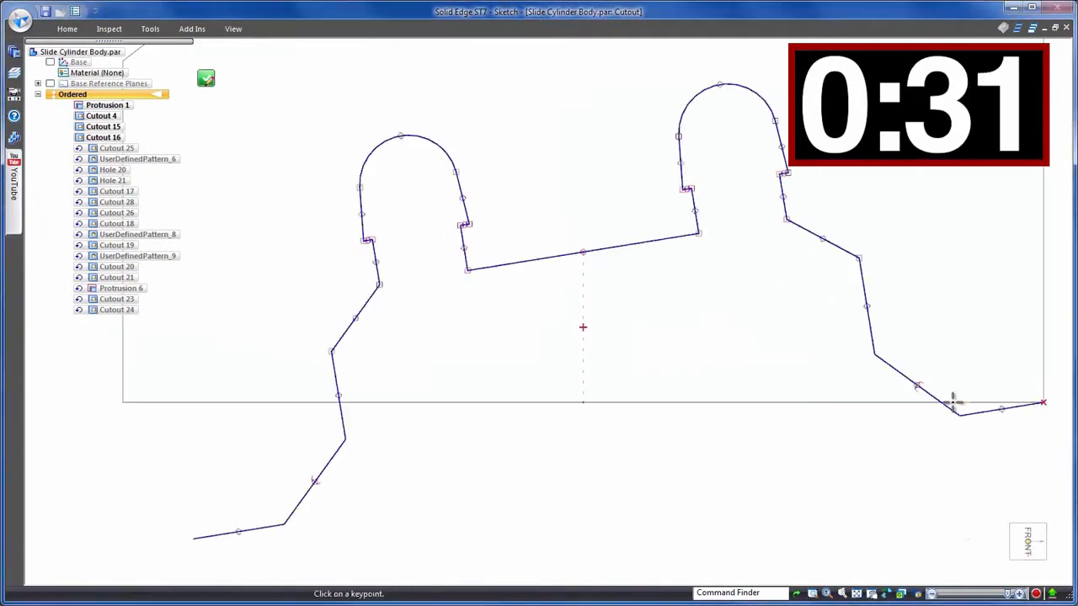
left_click(195, 535)
left_click(188, 402)
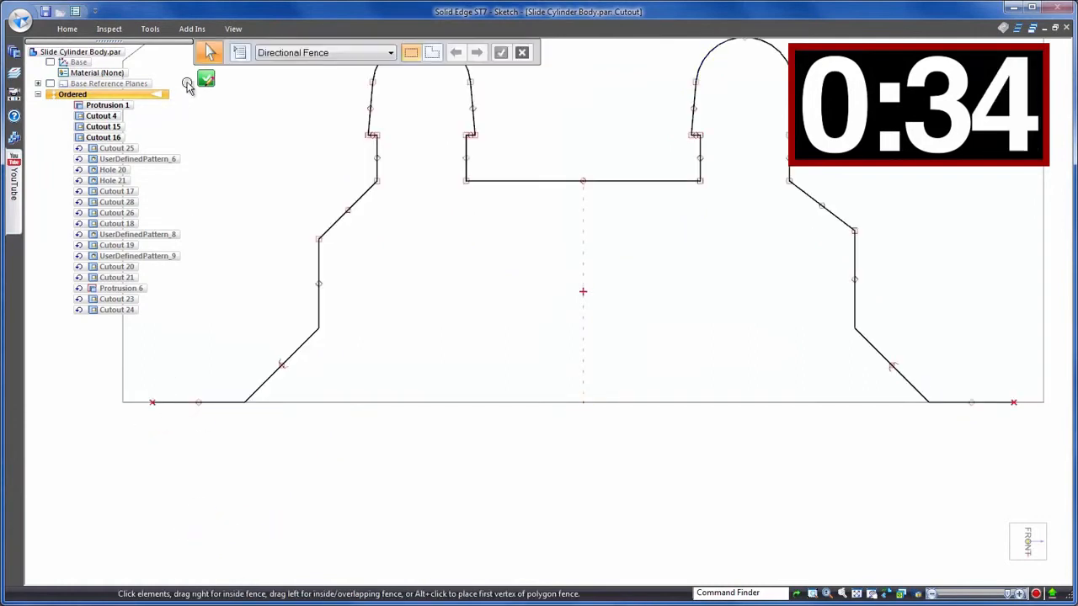
left_click(206, 78)
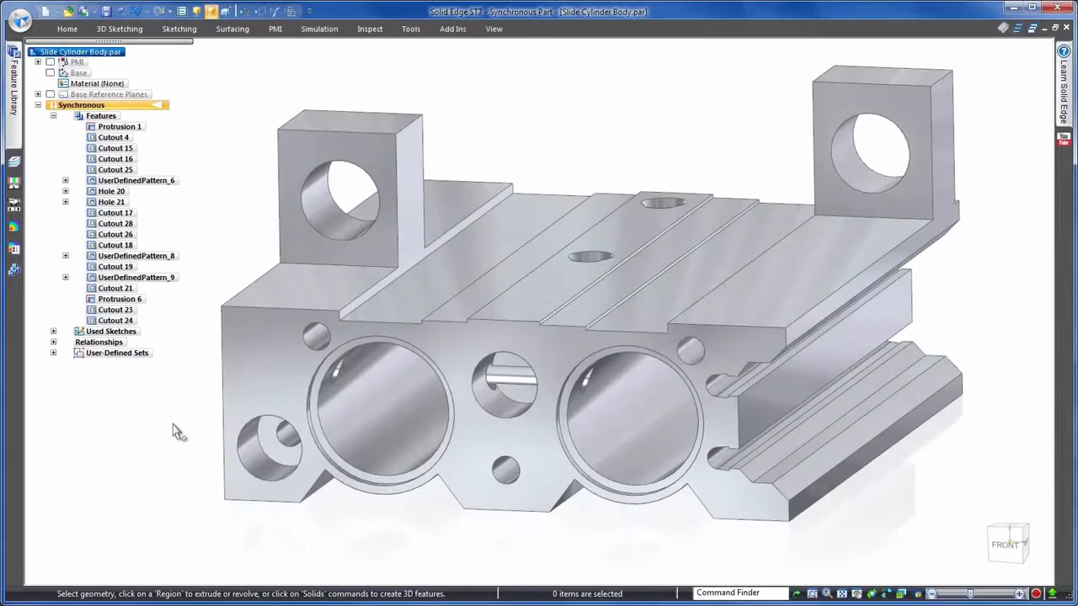
In the synchronous model, dimension the block's left front vertical edge and set it to 31 mm, changing symmetrically in both directions
middle_click_drag(173, 433, 229, 435)
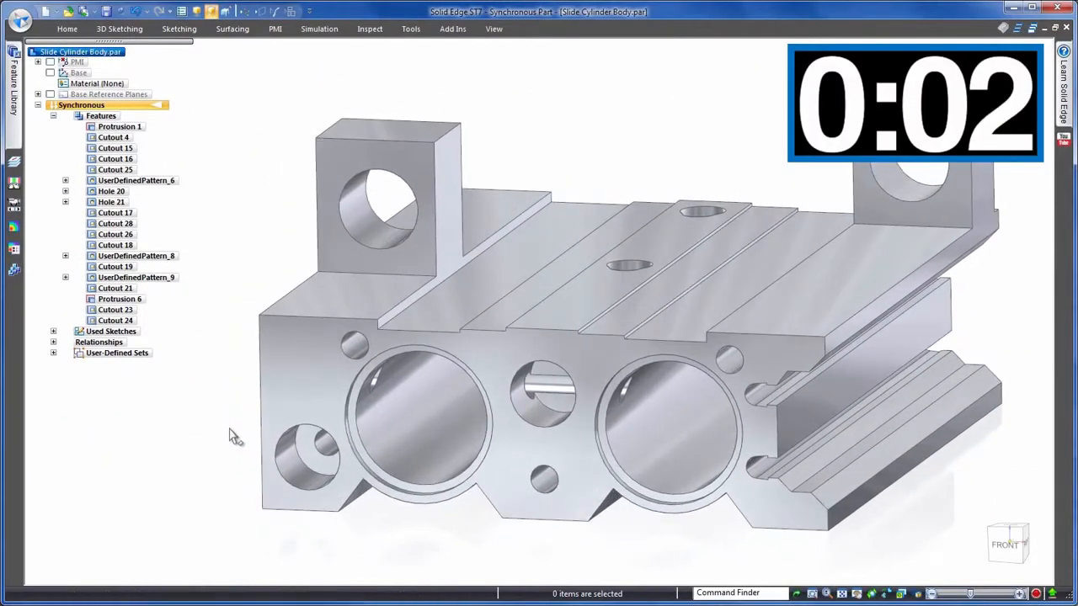
key("d")
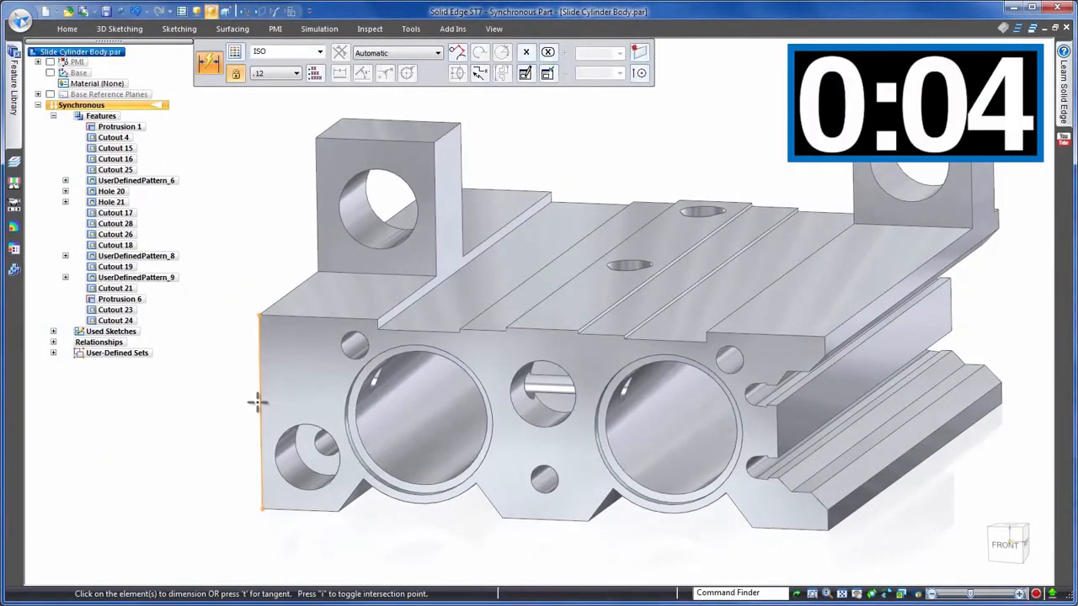
left_click(258, 402)
left_click(218, 407)
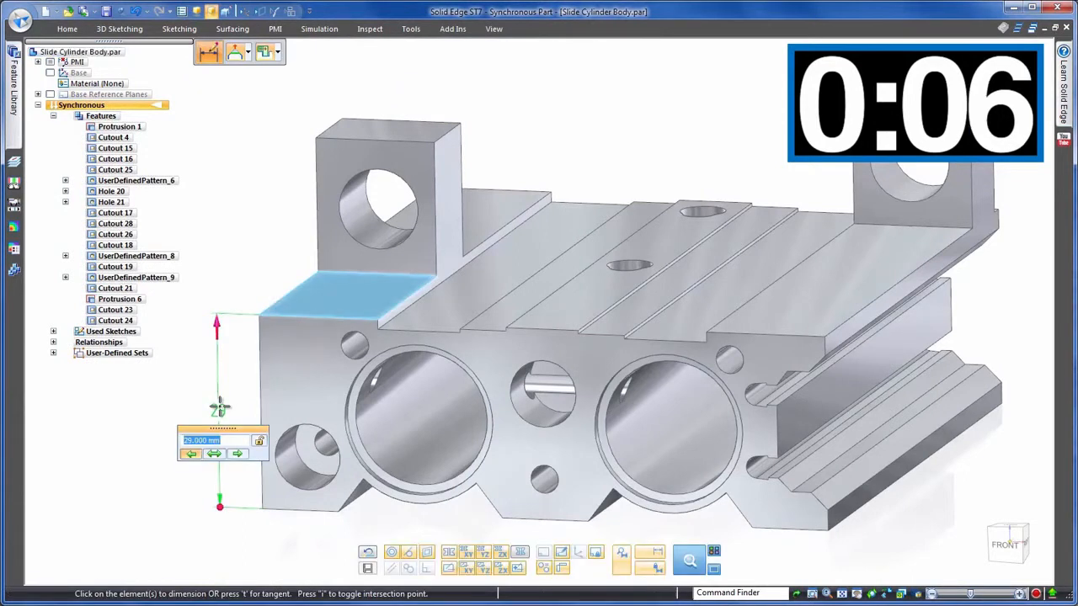
left_click(214, 454)
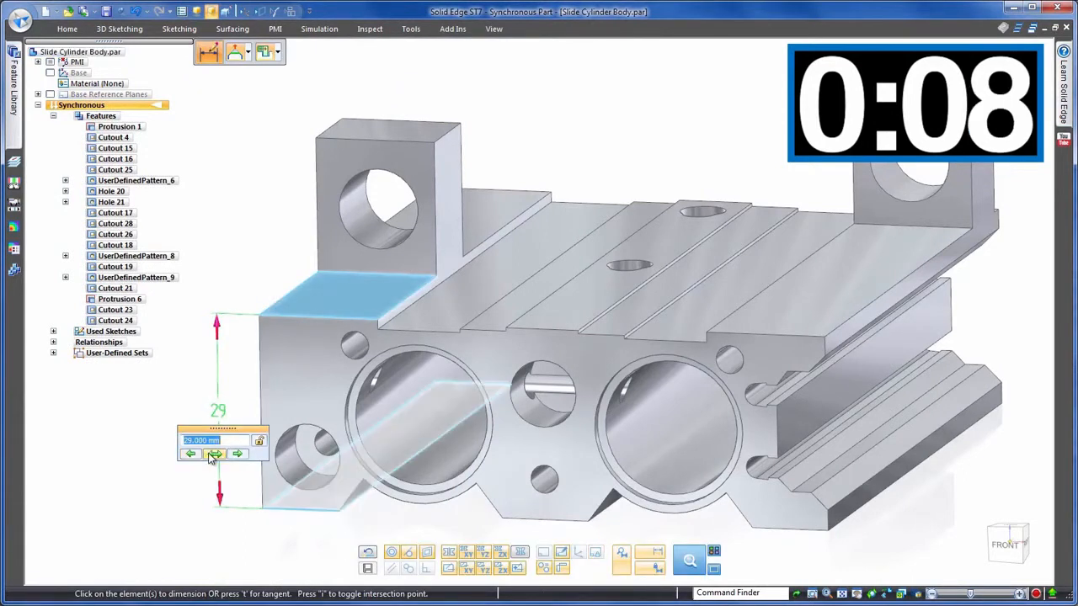
type("1")
key("Return")
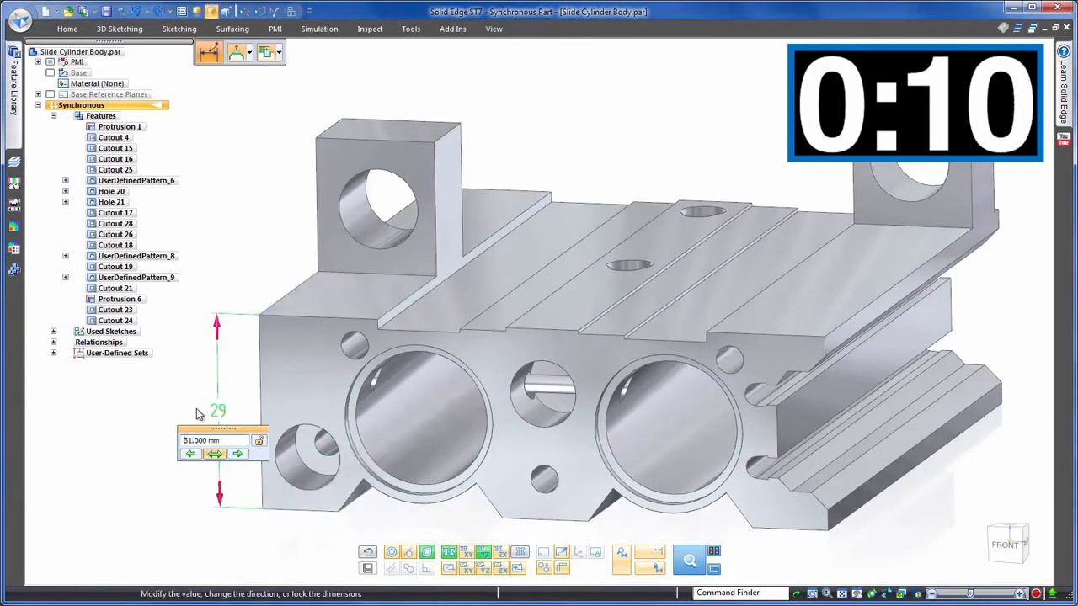
Turn the coplanar Live Rule off and back on for the height edit, and leave the dimension command
left_click(426, 553)
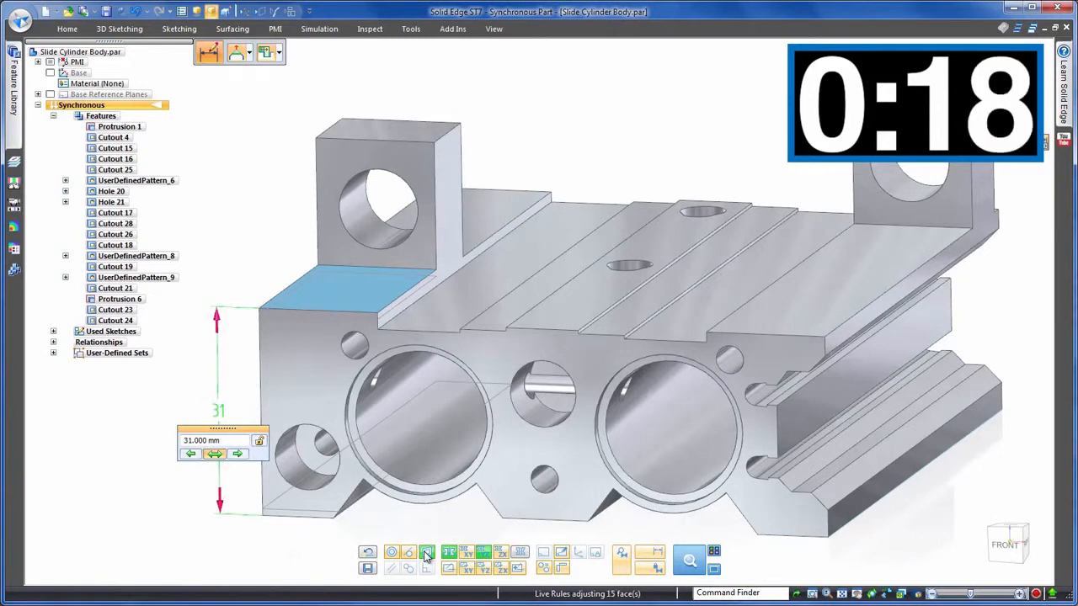
left_click(427, 553)
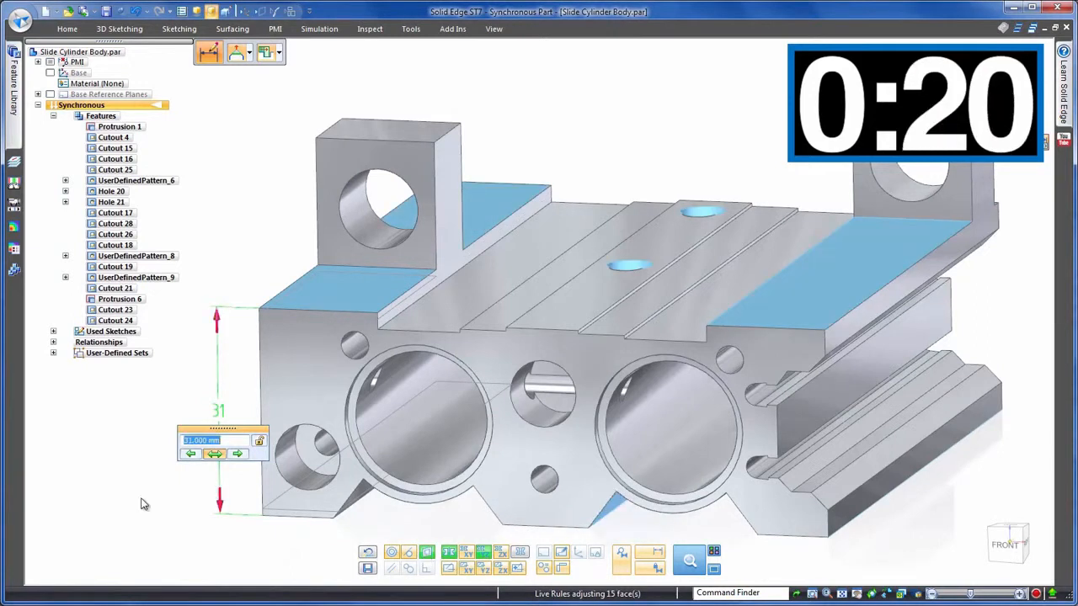
key("Escape")
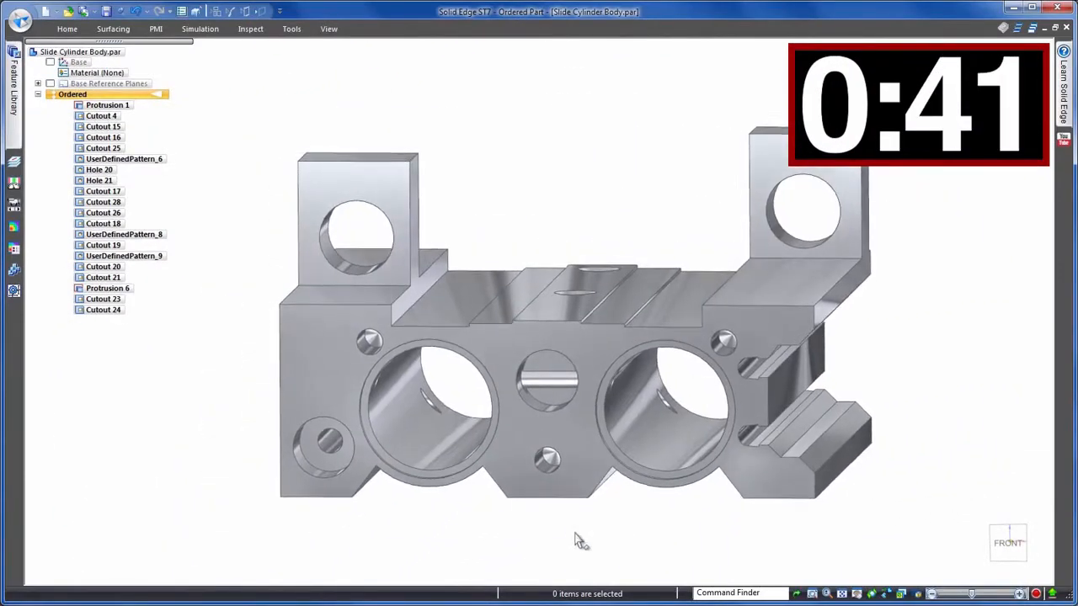
In the ordered model, dimension the concentric clearance between the left cylinder bore and the bottom cutout's arc
key("d")
left_click(455, 58)
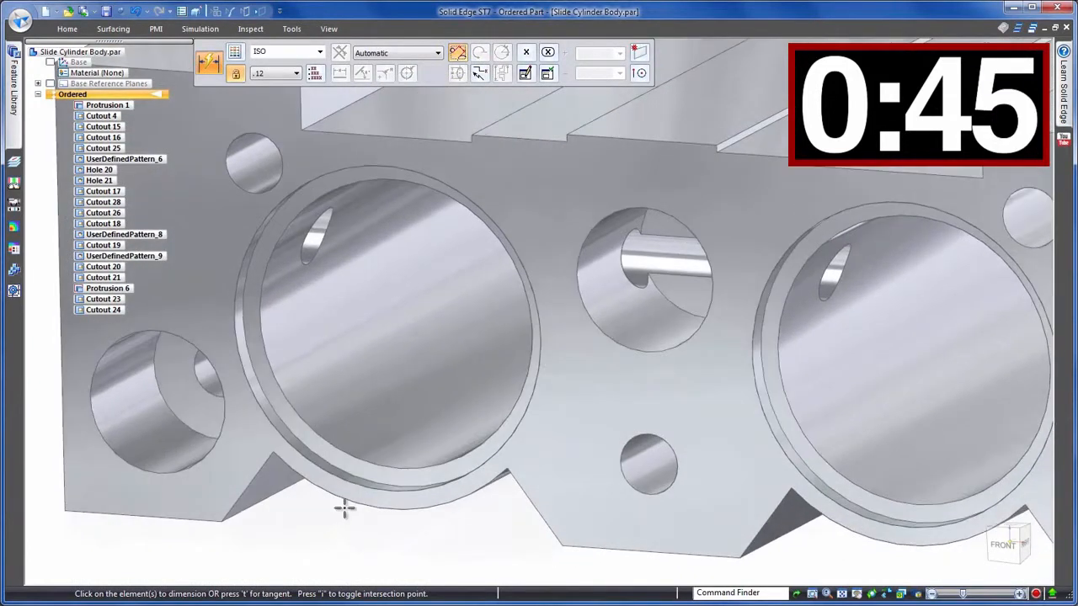
left_click(352, 503)
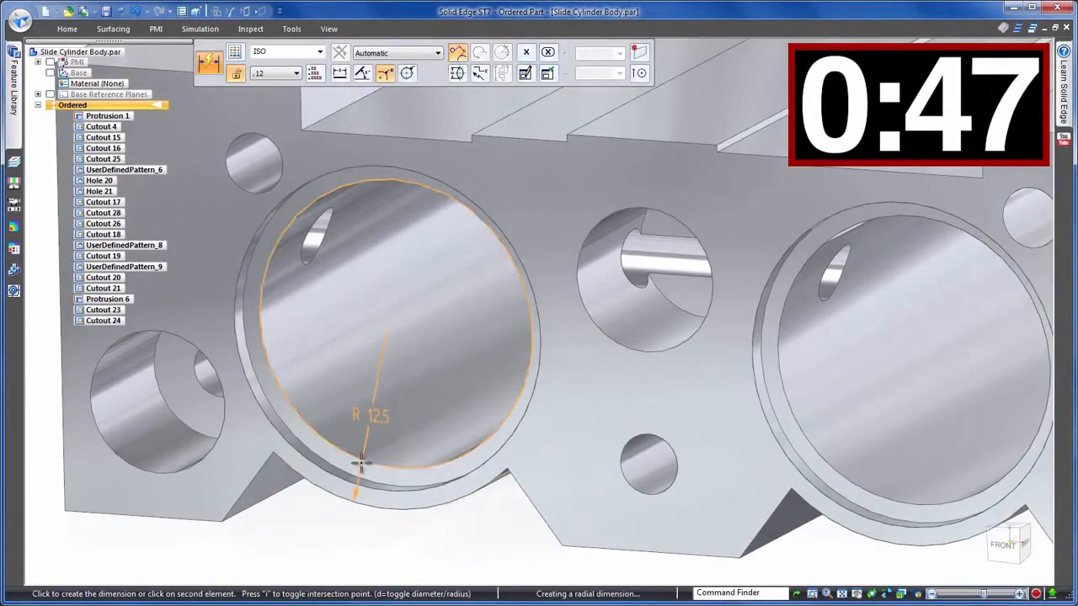
left_click(380, 332)
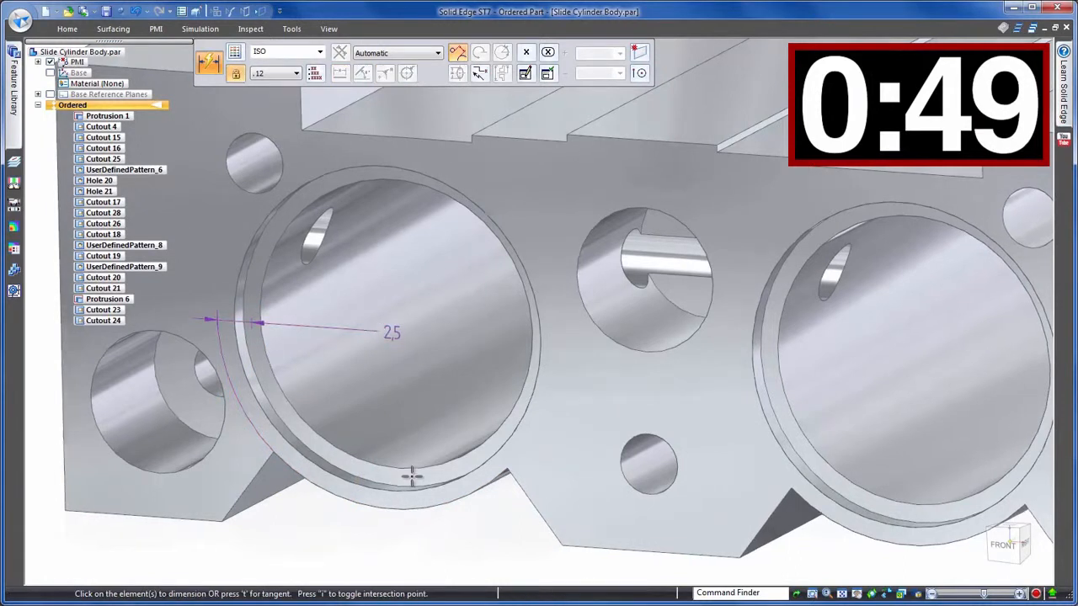
key("Escape")
Edit the bottom cutout's profile, set the left arc's radius to 12.500+1.5 mm, and close the sketch
left_click(304, 490)
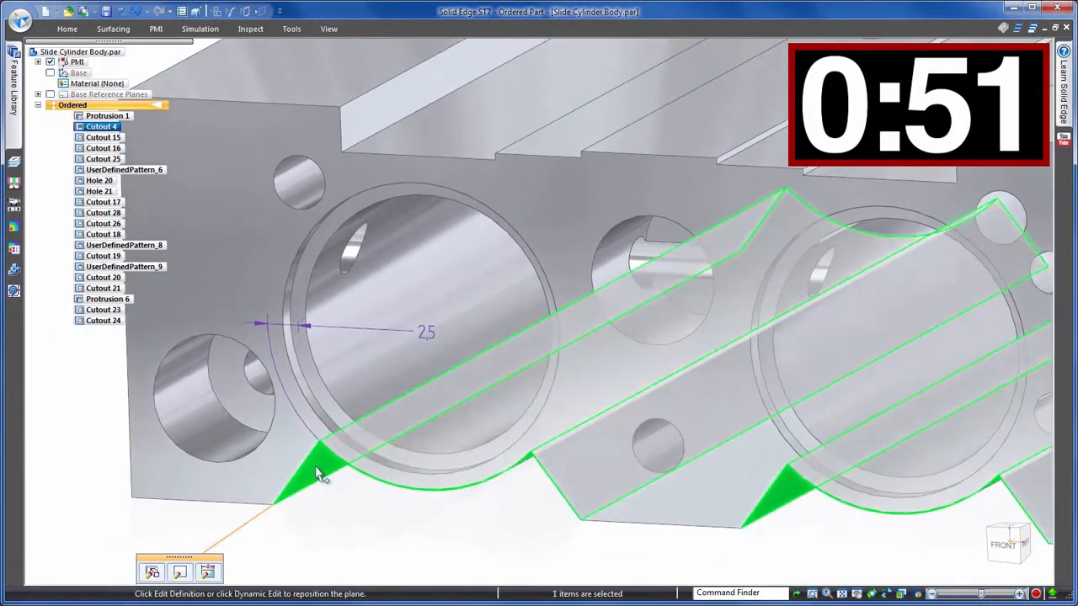
left_click(180, 573)
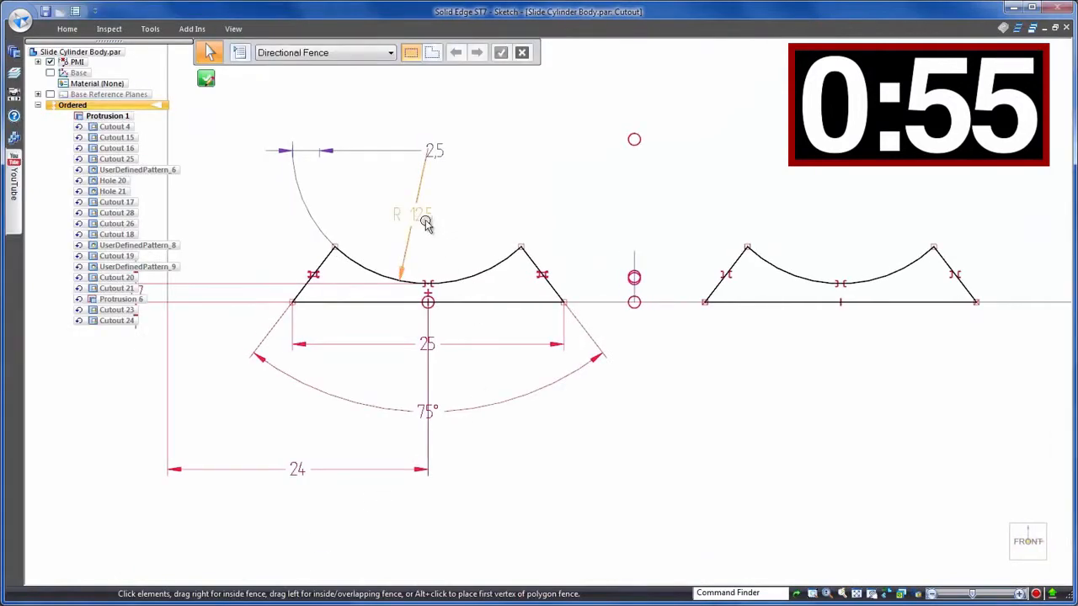
left_click(426, 224)
double_click(403, 250)
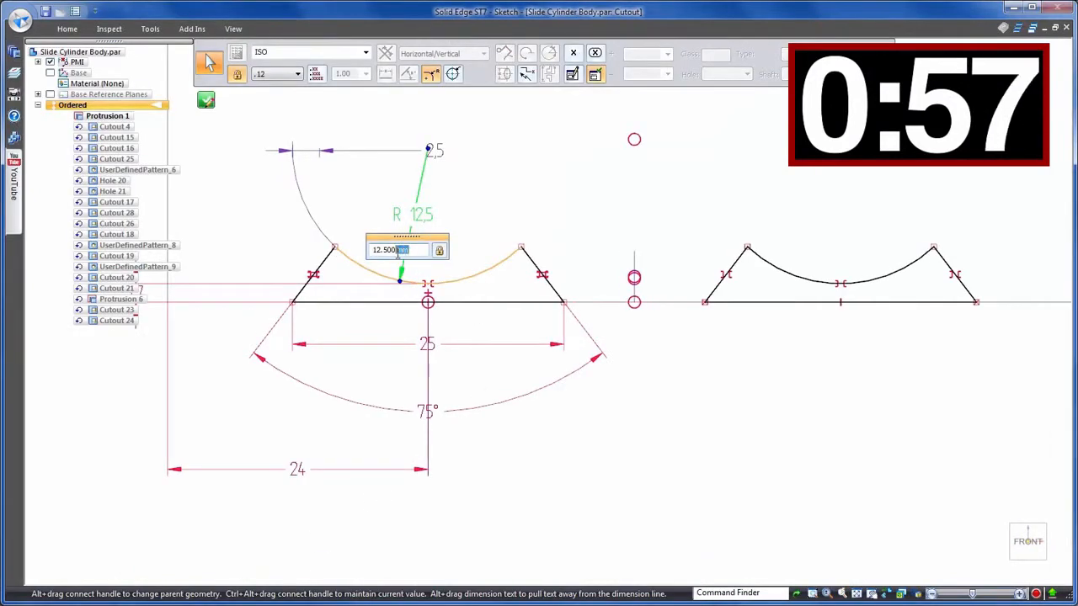
type("+1.5")
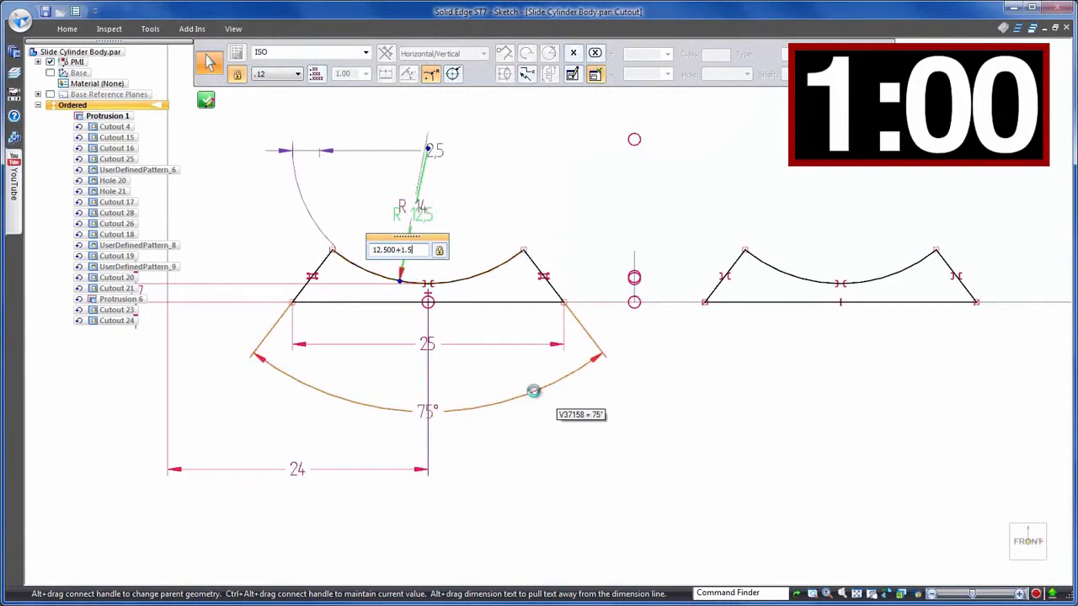
key("Return")
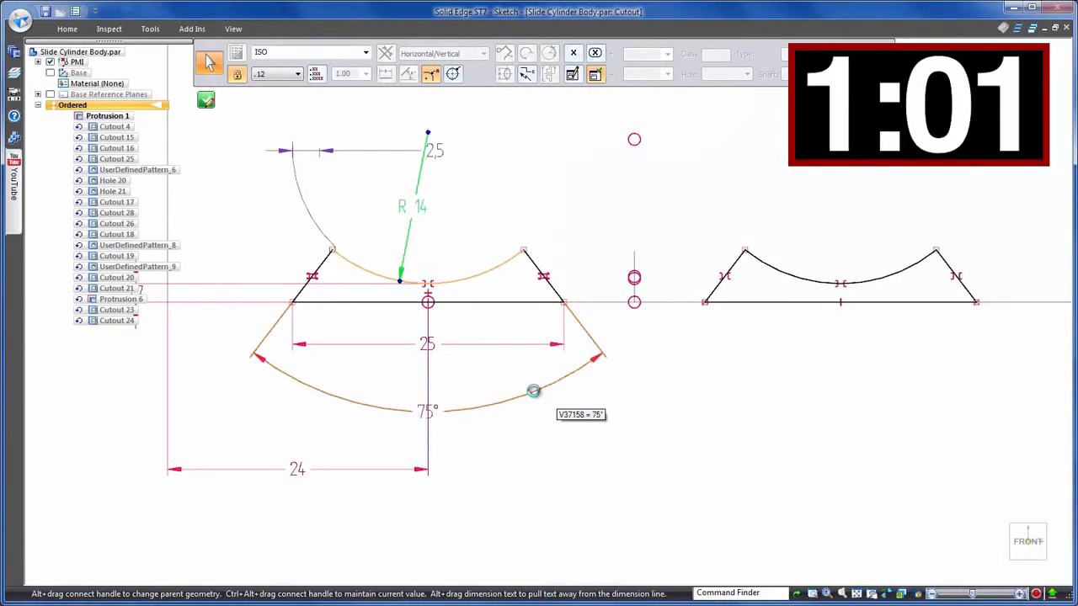
left_click(533, 390)
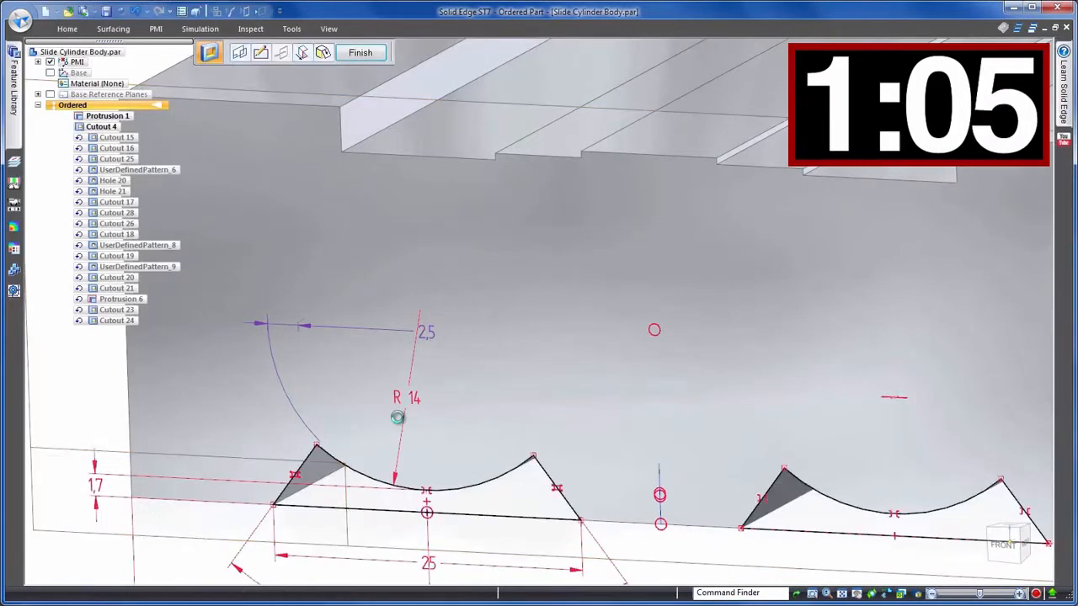
Finish the bottom cutout edit and undo its arc radius change
scroll(398, 427, "down", 3)
left_click(420, 510)
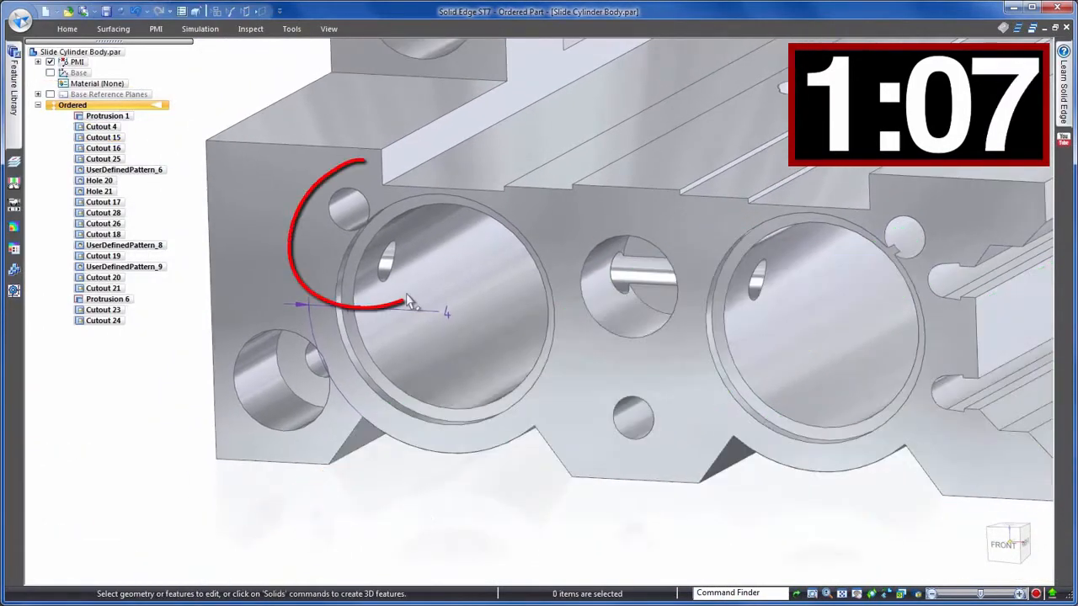
left_click(135, 11)
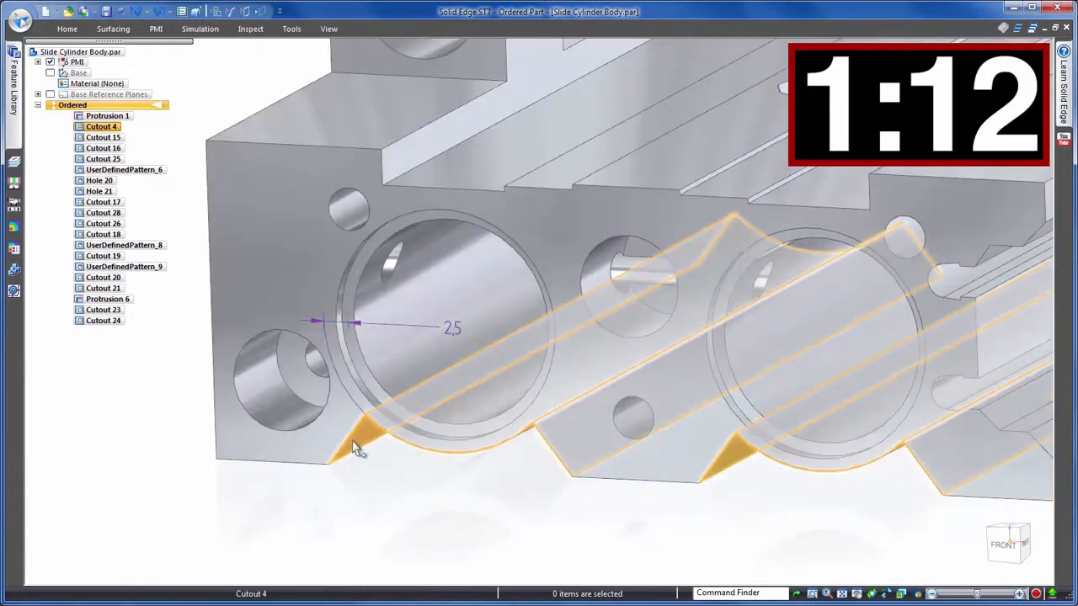
Open the bottom cutout's profile in the ordered model and change the 1,7 mm arc-to-base dimension to driven
left_click(357, 449)
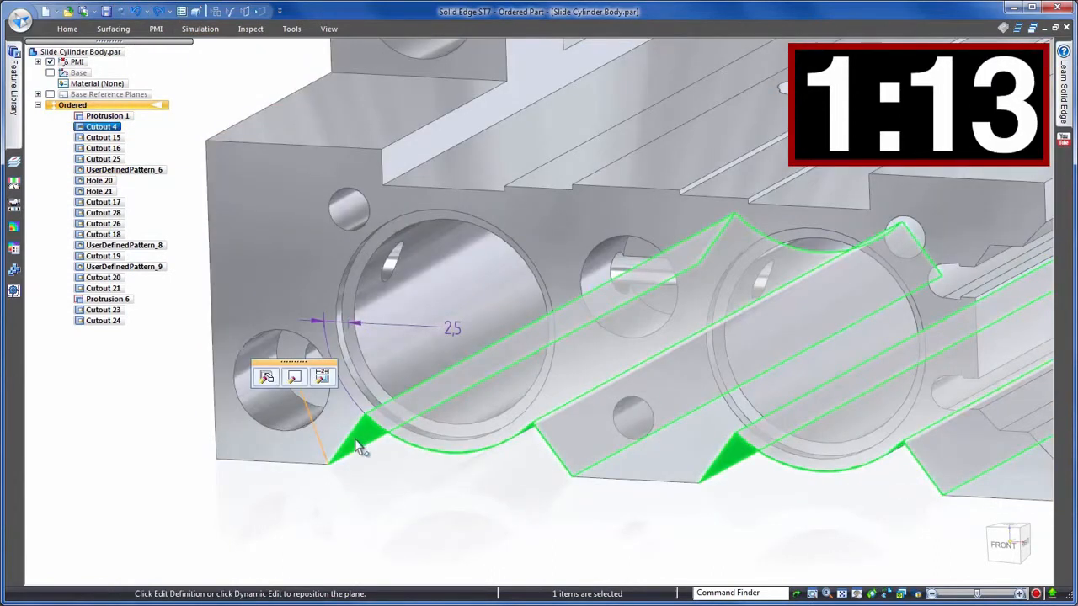
left_click(266, 374)
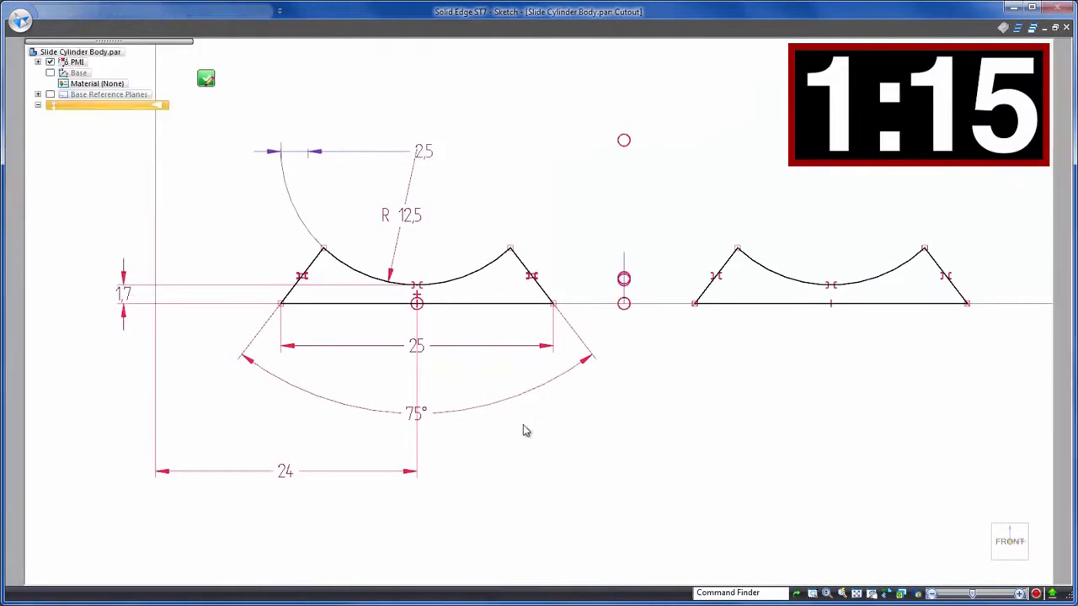
scroll(532, 431, "down", 1)
scroll(350, 362, "up", 1)
scroll(332, 372, "down", 1)
scroll(198, 278, "up", 1)
left_click(195, 337)
left_click(233, 373)
Dimension the vertical distance from the left arc's centre to the profile's base line, and leave the dimension command
right_click_drag(368, 462, 375, 421)
left_click(403, 345)
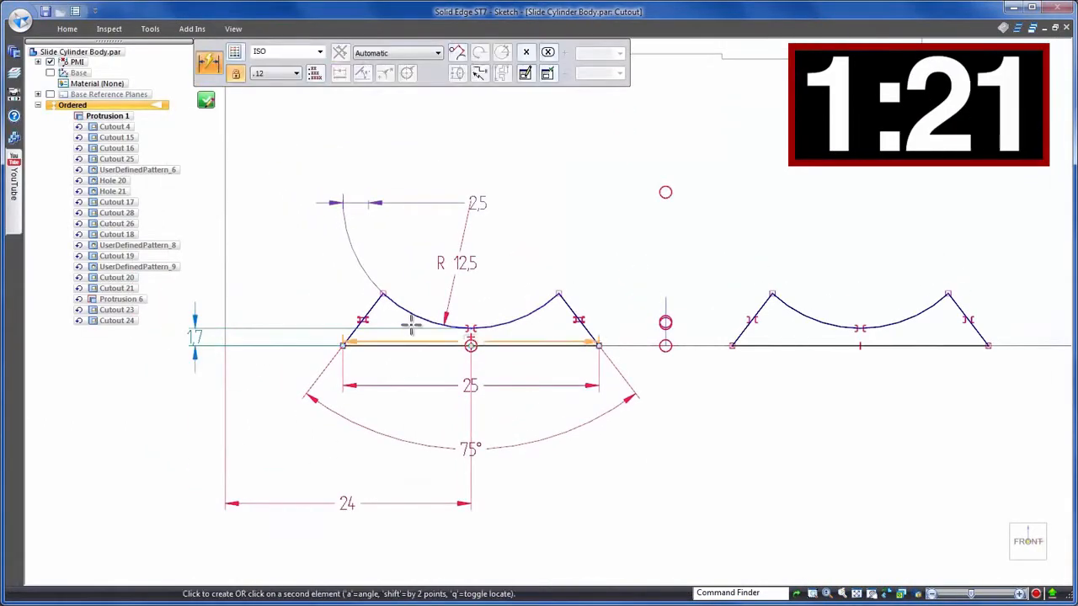
left_click(471, 202)
left_click(195, 330)
key("Escape")
Set the left arc's radius to 14 mm, close the sketch and finish the cutout
left_click(473, 263)
type("14")
key("Return")
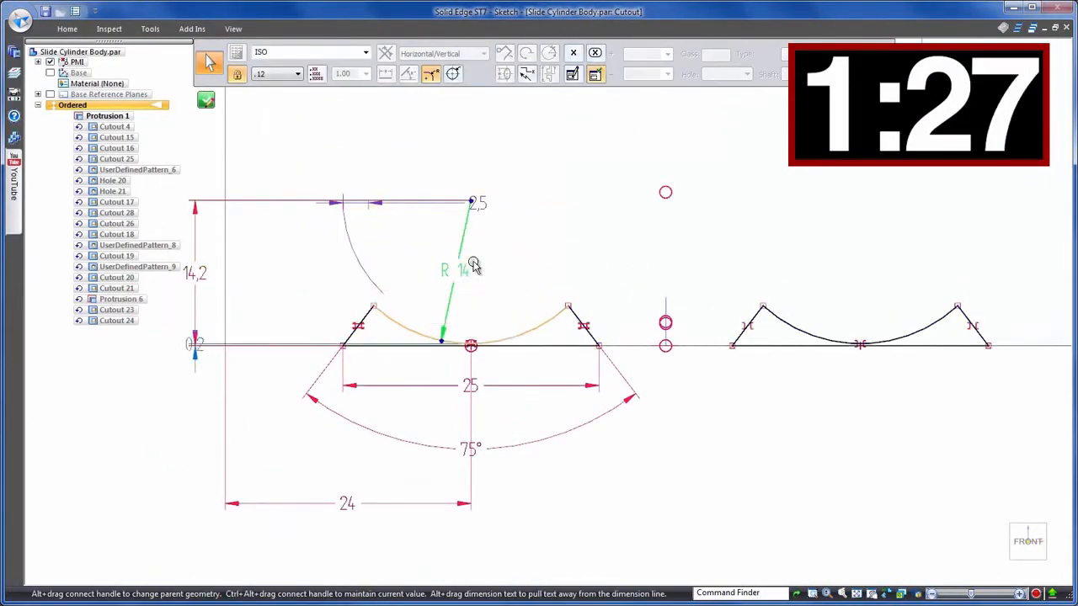
left_click(206, 100)
right_click(159, 505)
left_click(172, 511)
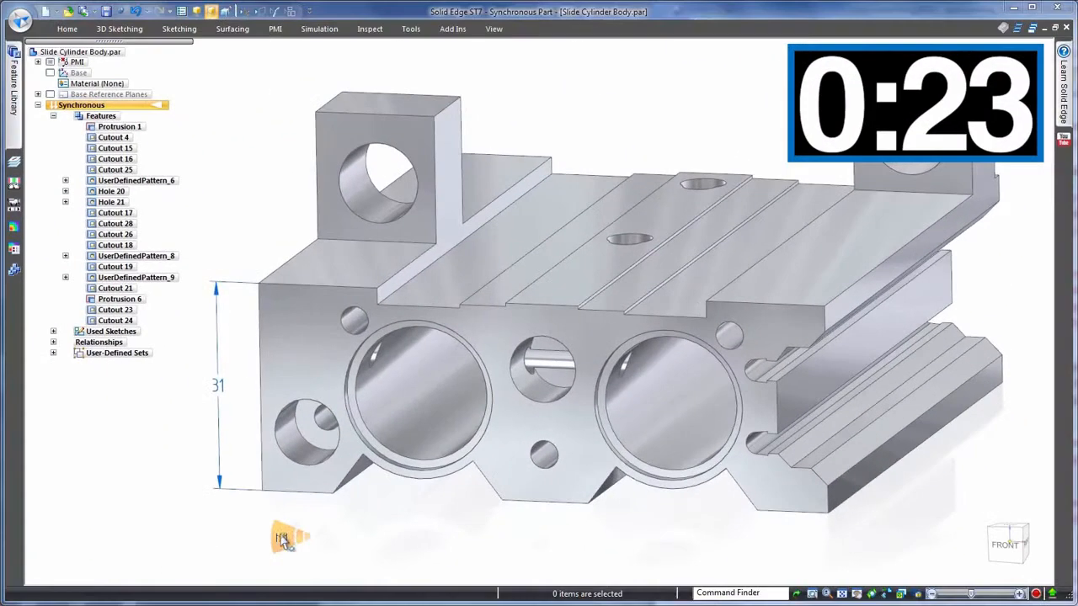
In the synchronous model, dimension the concentric clearance between the left bottom cutout's arc and the left cylinder bore
key("d")
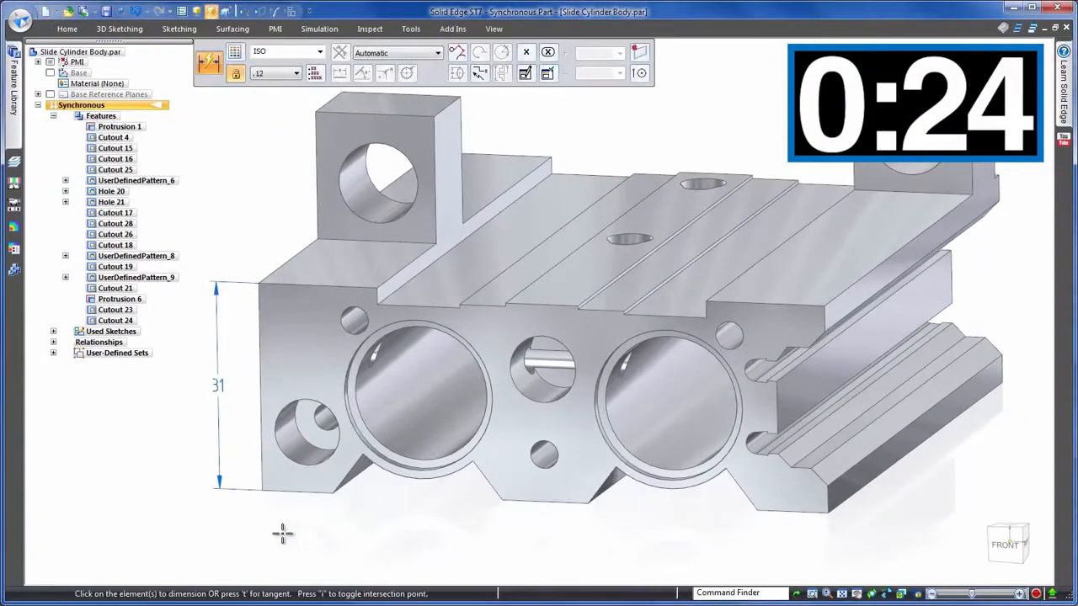
left_click(457, 52)
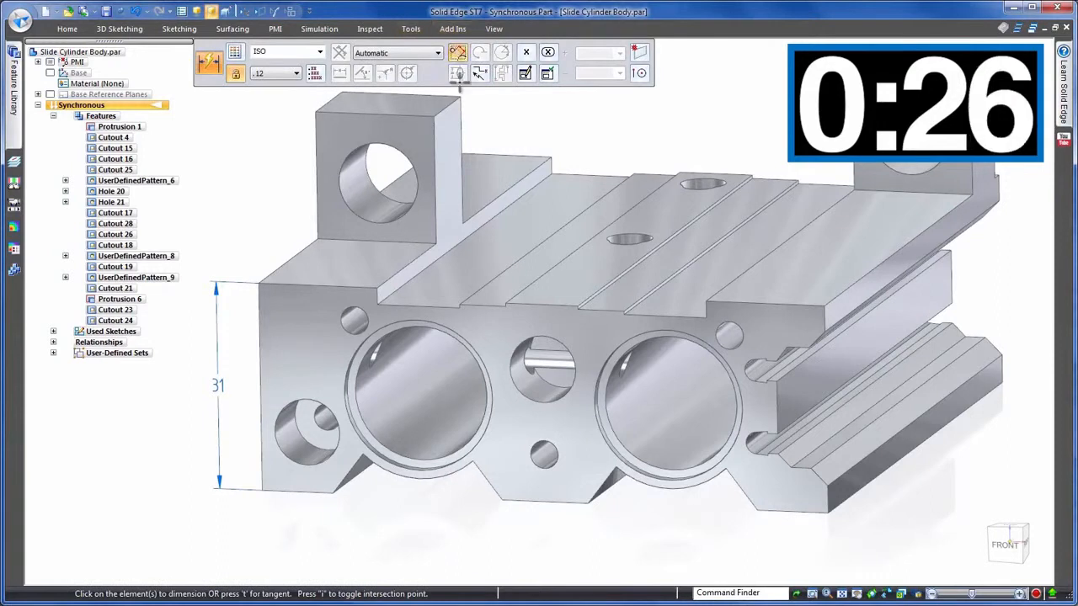
scroll(380, 466, "up", 5)
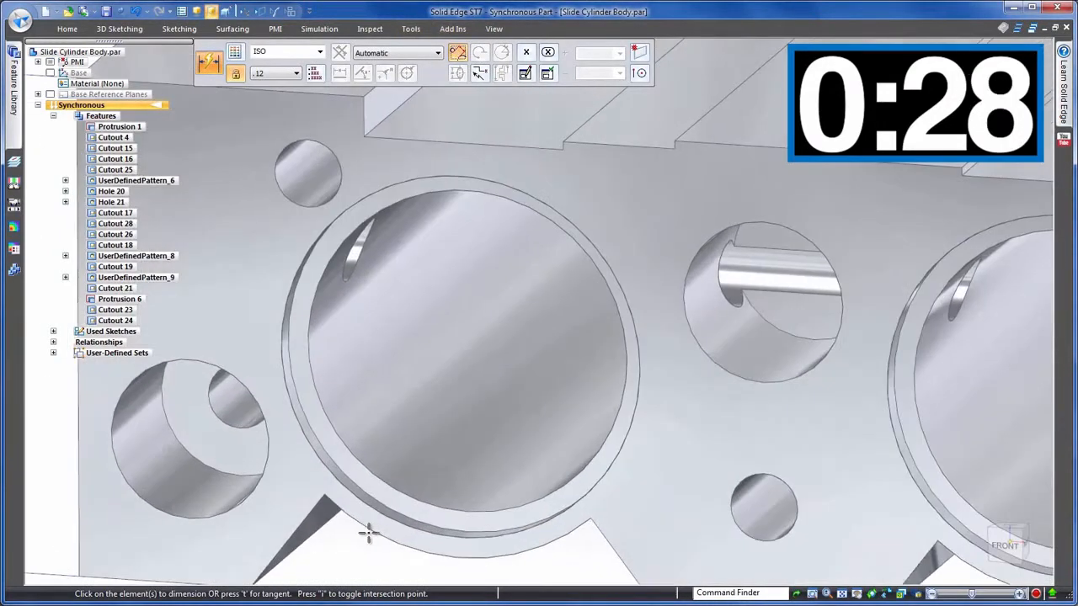
left_click(369, 532)
left_click(388, 486)
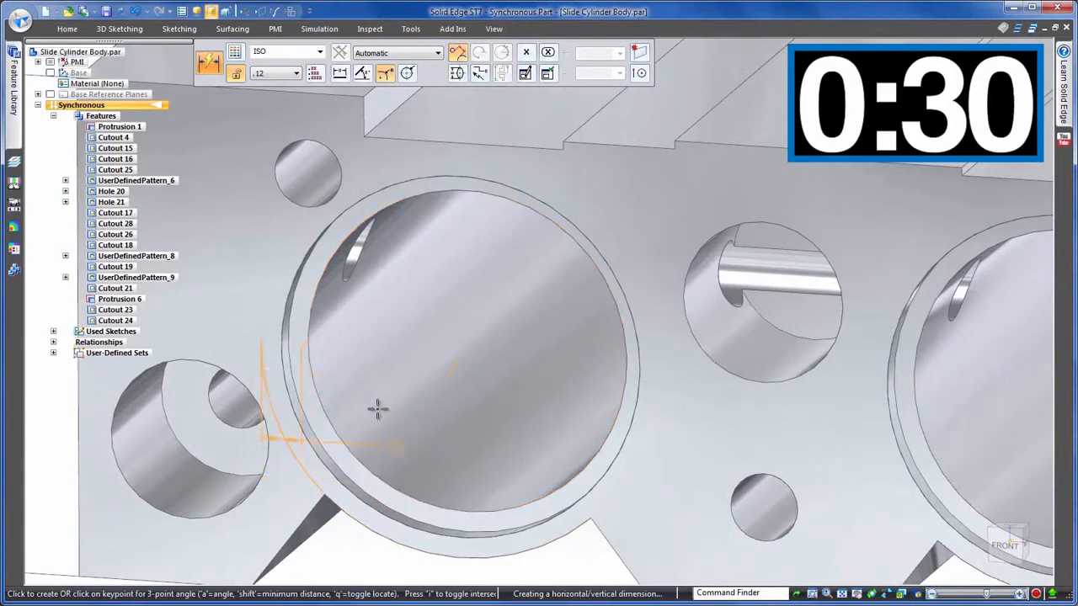
left_click(391, 356)
Set the concentric clearance to 4 mm, with the change applied to the cutout's arc instead of the bore
middle_click_drag(392, 356, 413, 438)
left_click(414, 438)
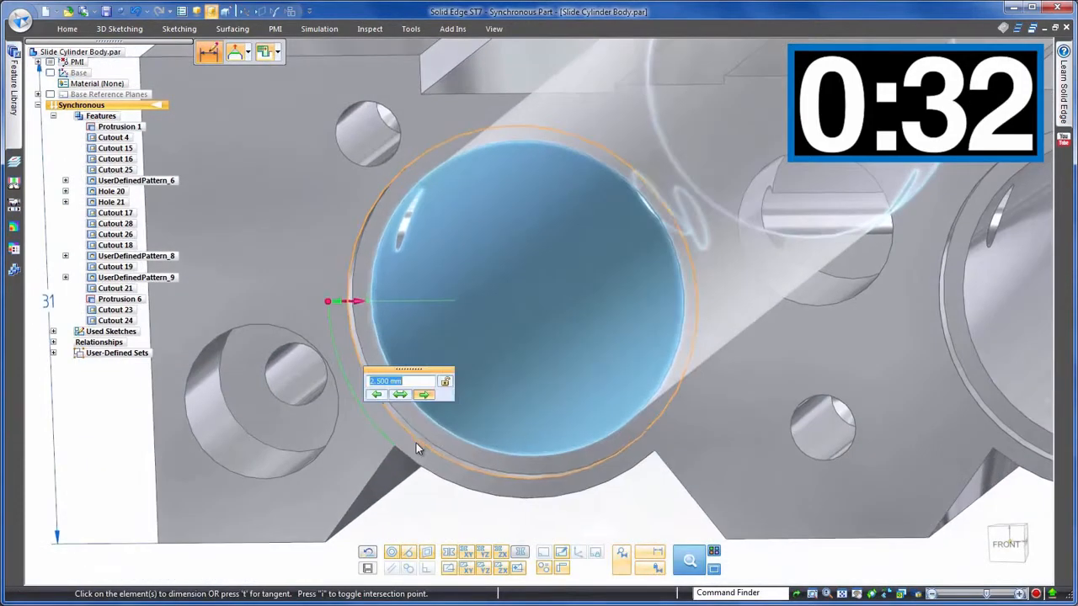
type("4")
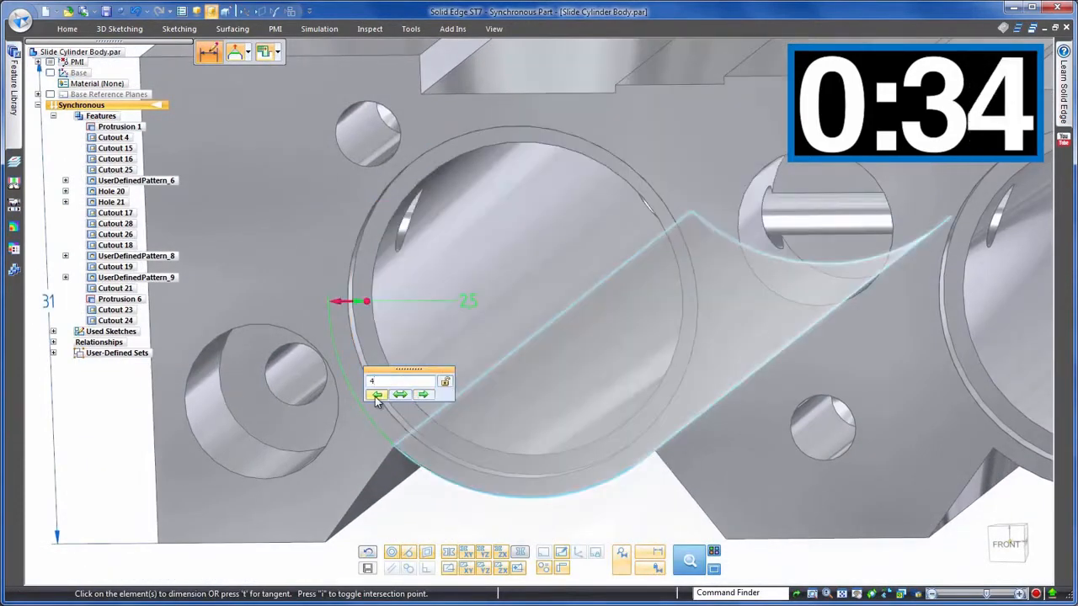
key("Return")
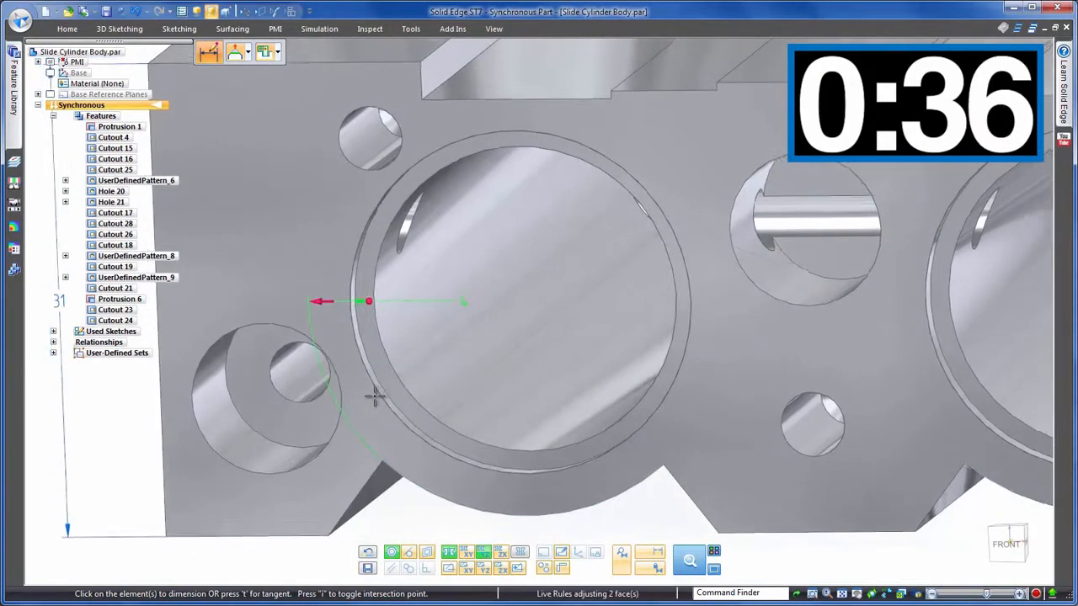
middle_click_drag(374, 395, 627, 504)
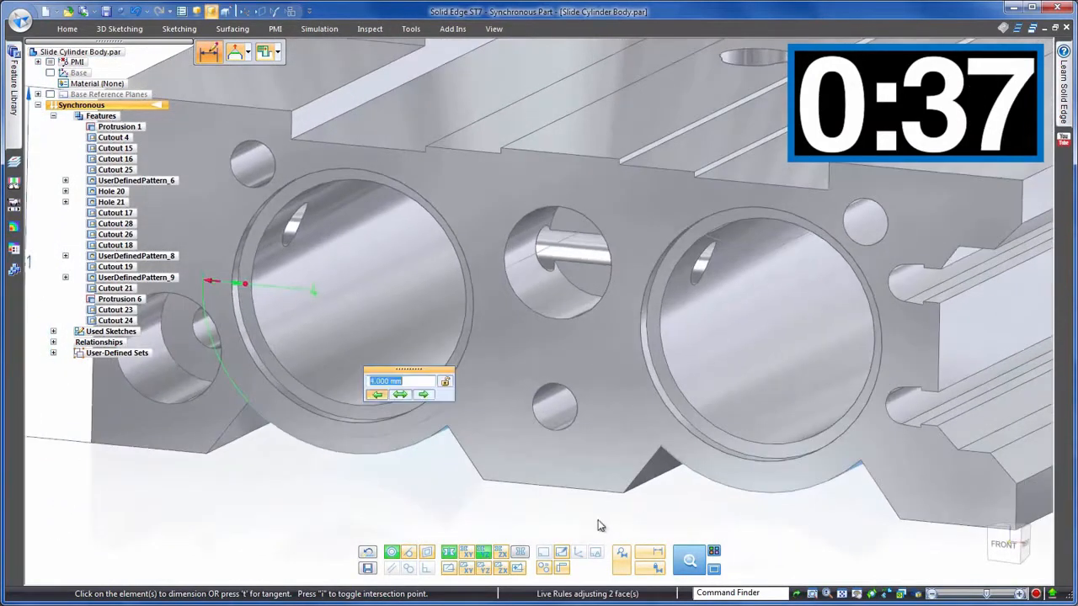
Turn the symmetry Live Rule off and back on for the clearance edit, accept it, and leave the dimension command
left_click(453, 560)
left_click(453, 561)
middle_click_drag(455, 554, 446, 520)
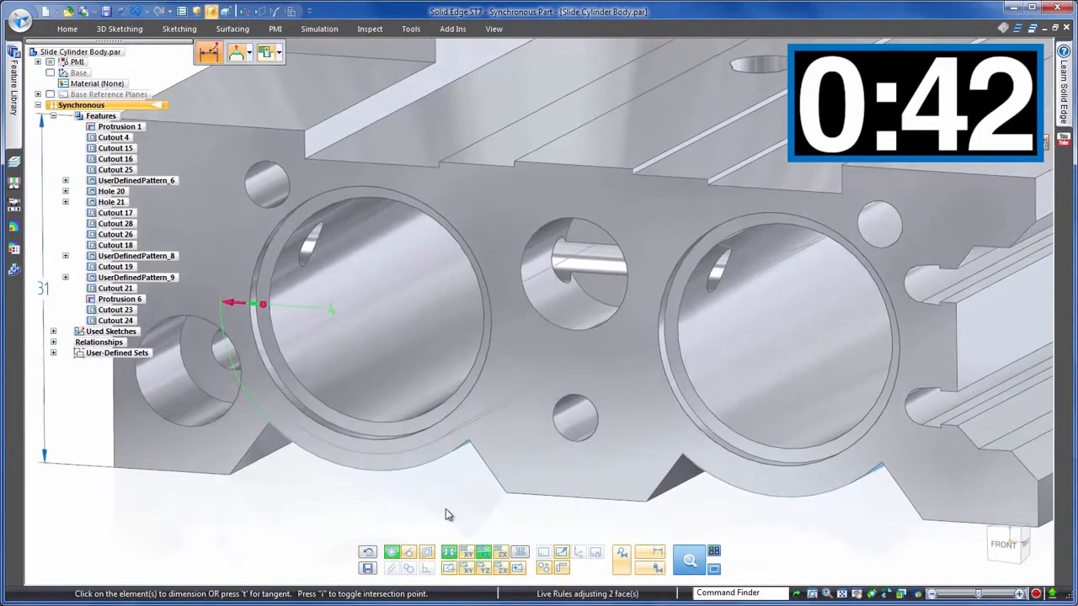
left_click(228, 498)
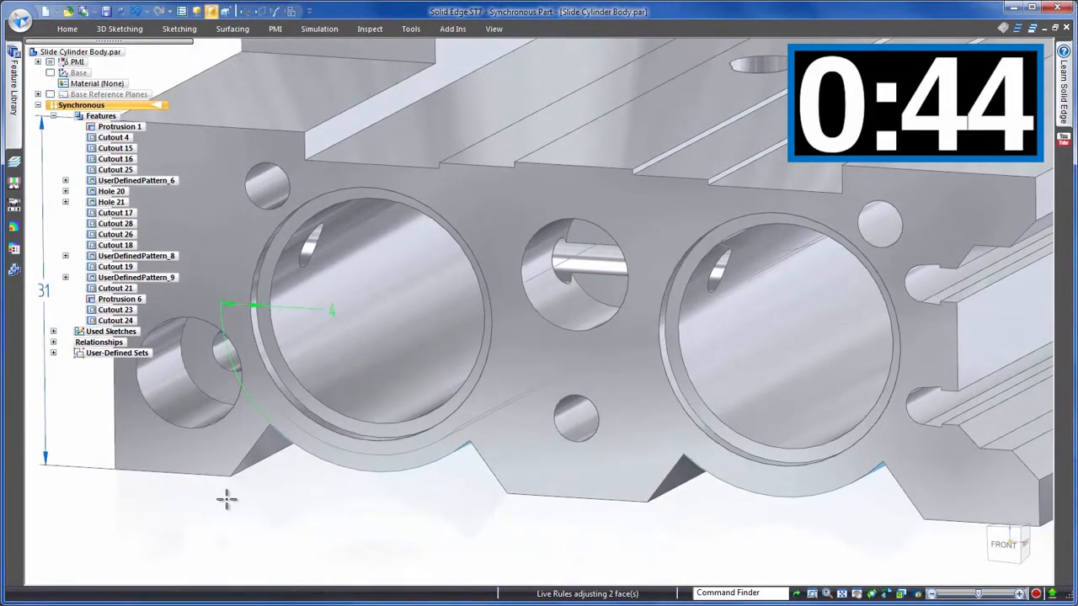
key("Escape")
key("ctrl+i")
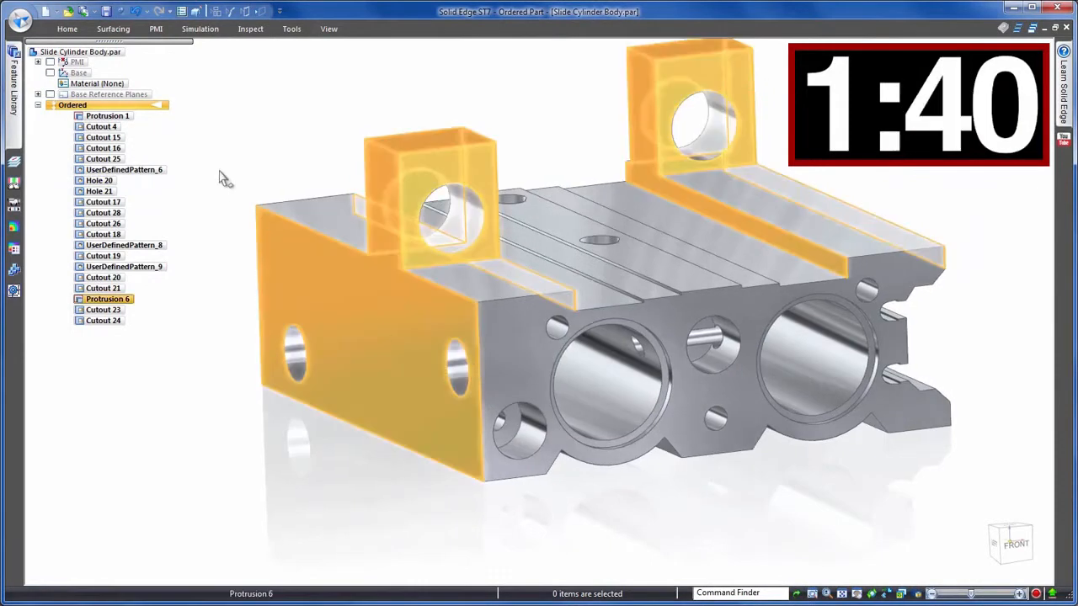
Clip the ordered model parallel to its left side face to examine the internal holes, and remove the clipping
left_click(328, 29)
left_click(191, 53)
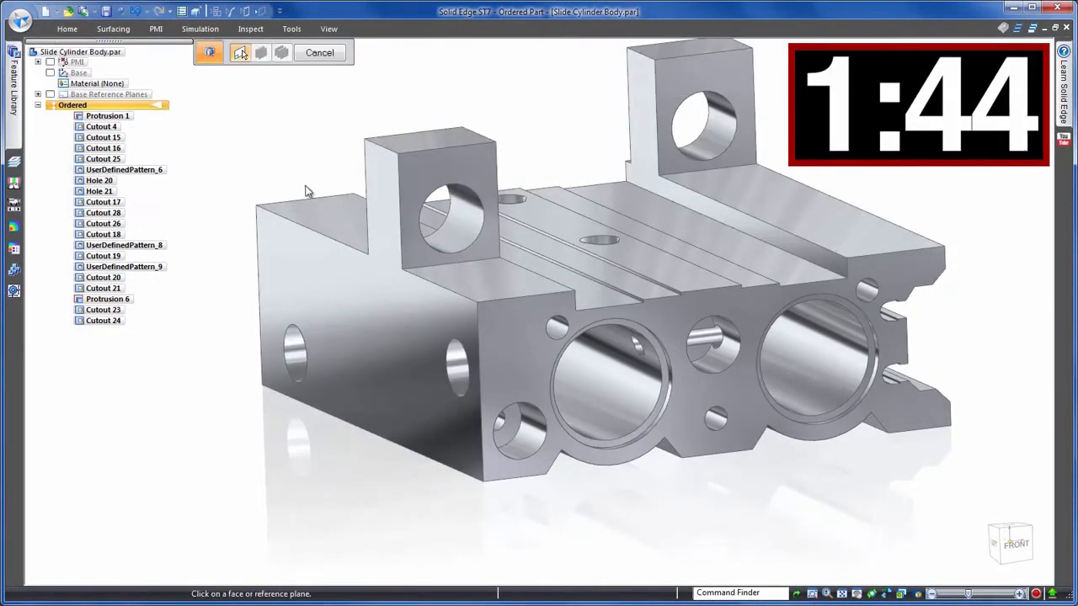
left_click(351, 289)
left_click(846, 285)
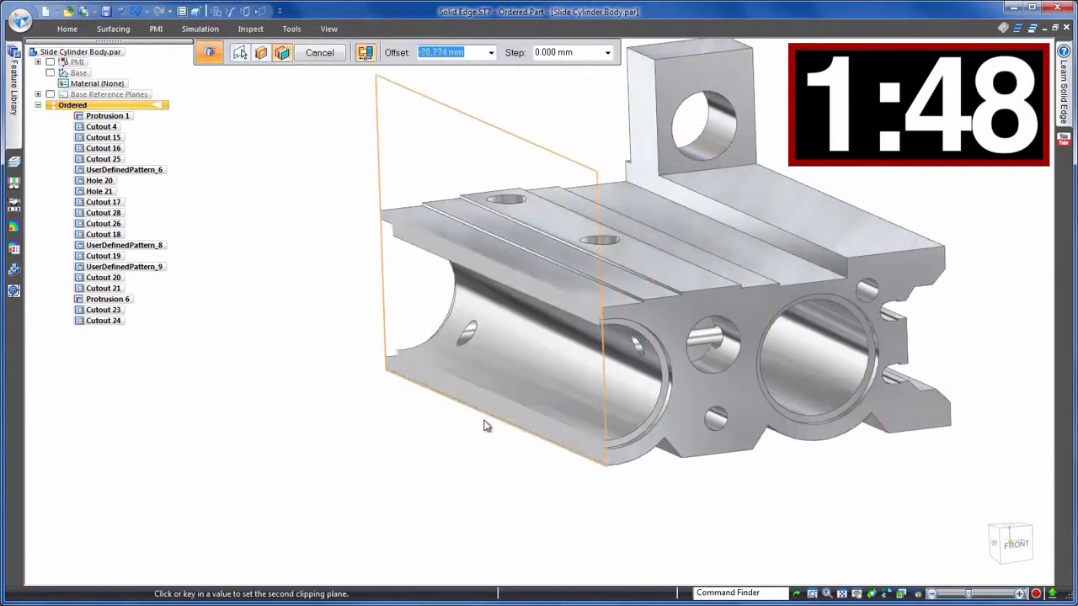
left_click(409, 442)
right_click(806, 511)
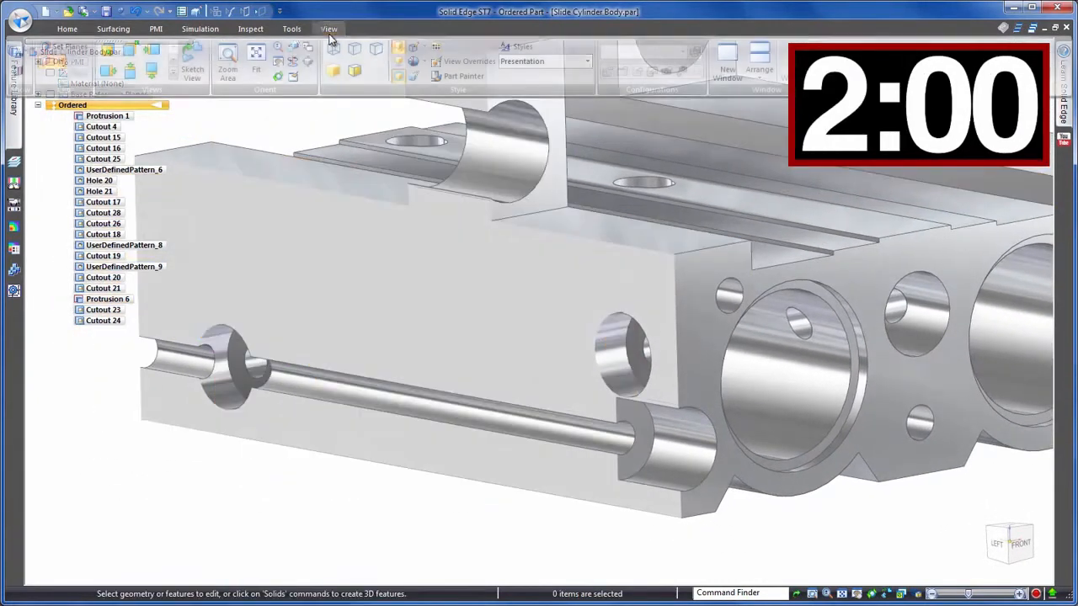
left_click(329, 28)
Edit the lower-left counterbored hole's profile, set its centre height above the bottom edge to 8.000-1 mm, and close the sketch
left_click(710, 453)
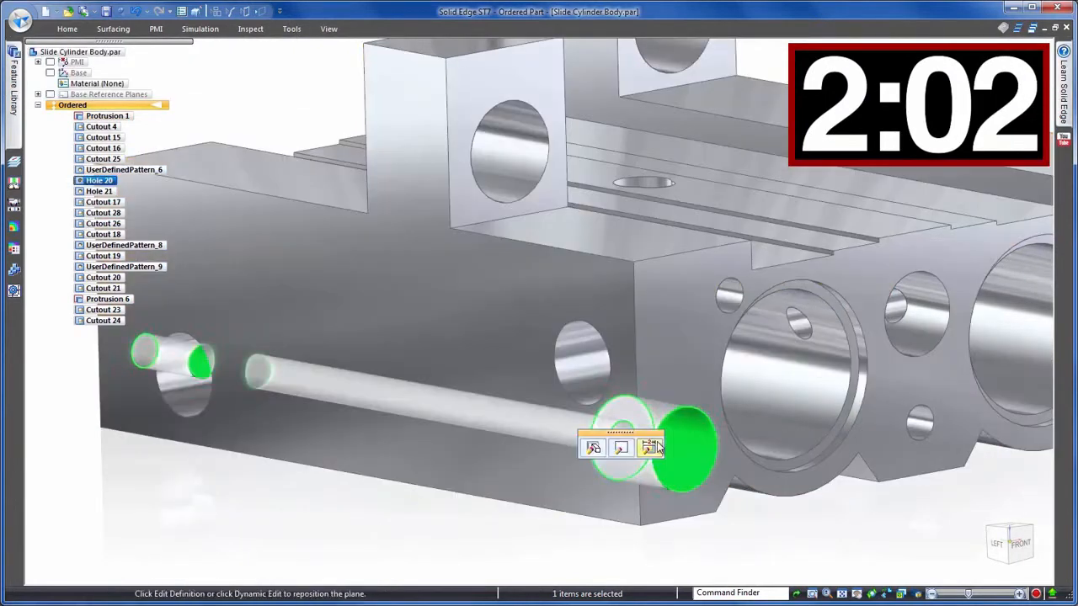
left_click(617, 444)
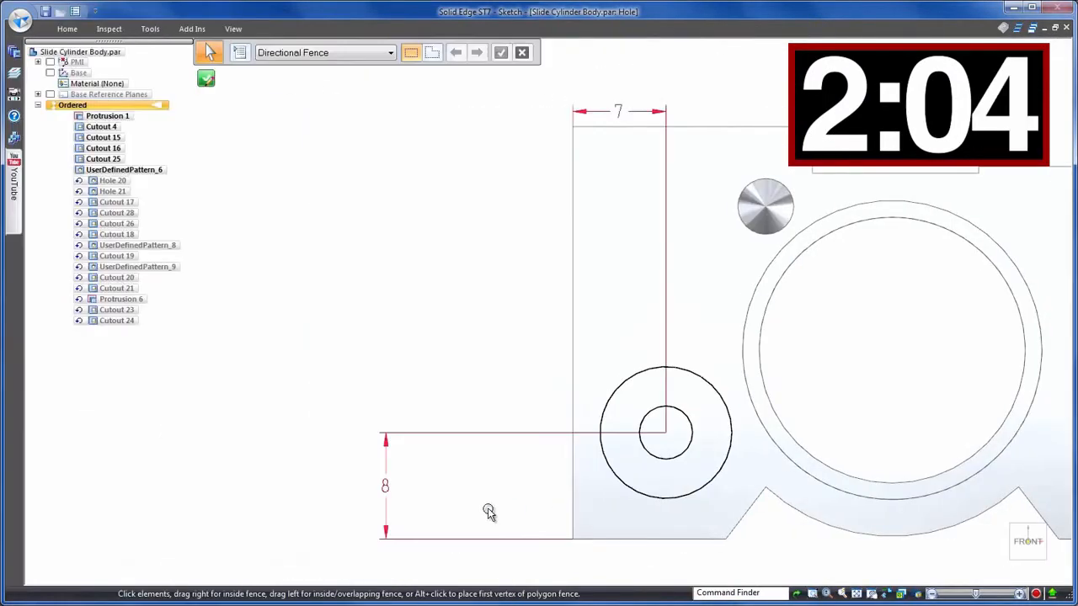
left_click(384, 486)
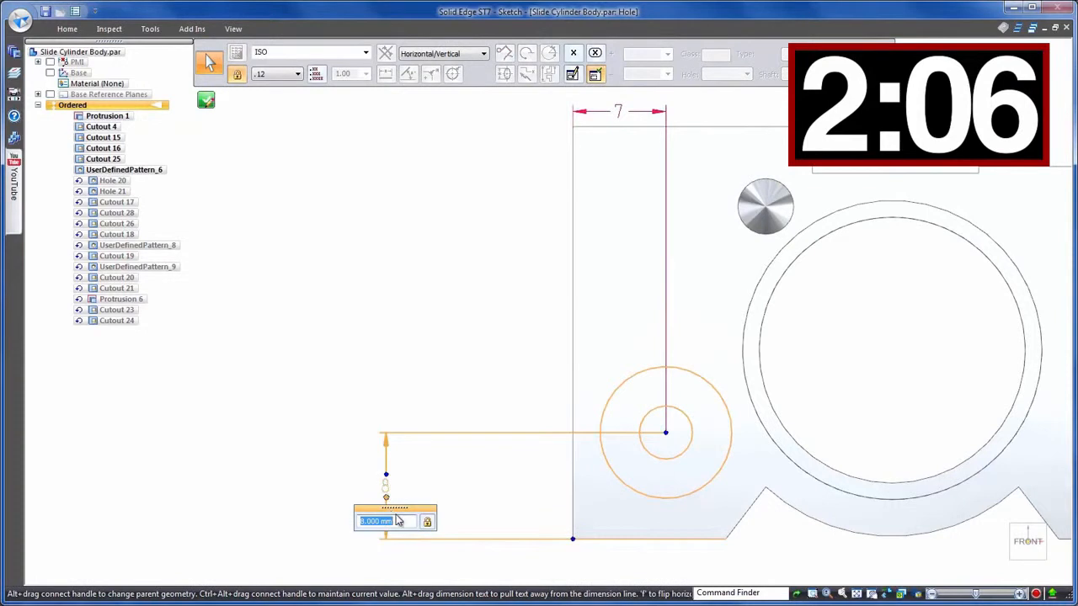
left_click(396, 521)
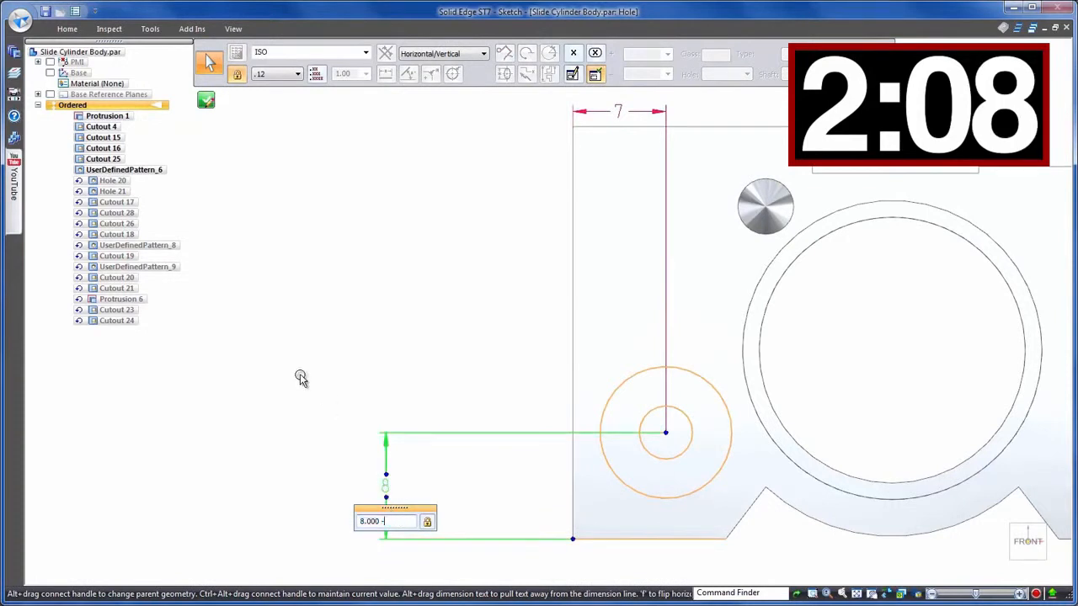
type("-1")
key("Return")
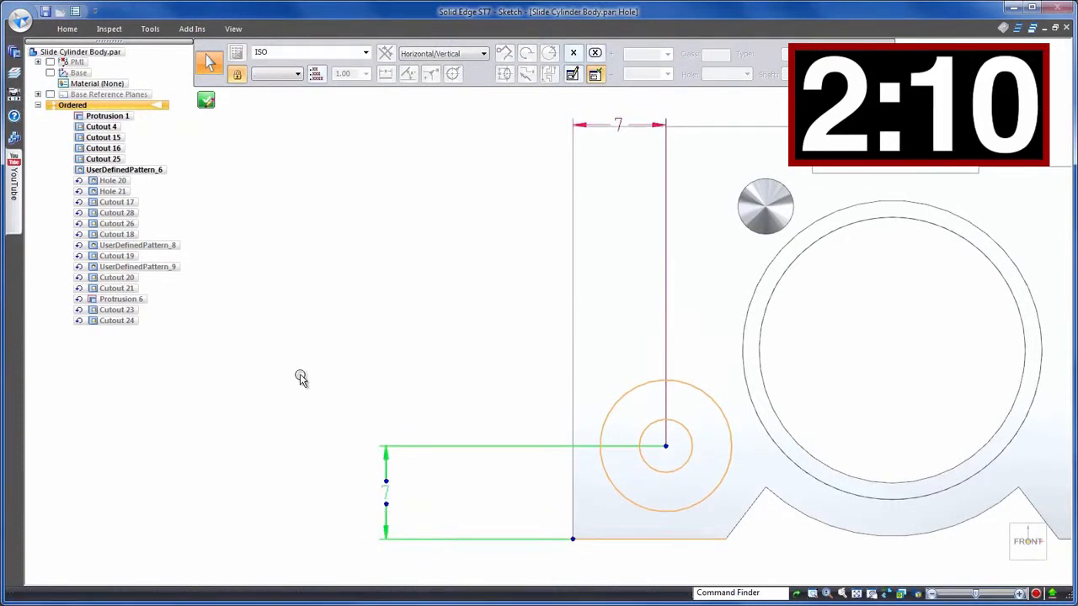
key("Escape")
left_click(206, 79)
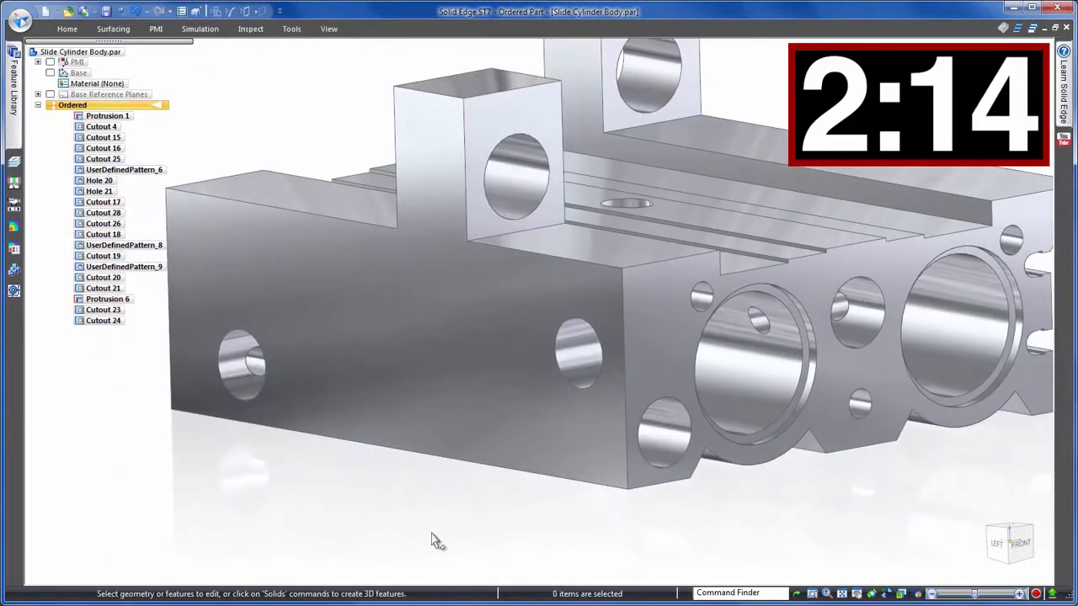
Open the 10 mm side hole's profile, inspect the relationship at its centre, and close the sketch
left_click(571, 364)
left_click(577, 318)
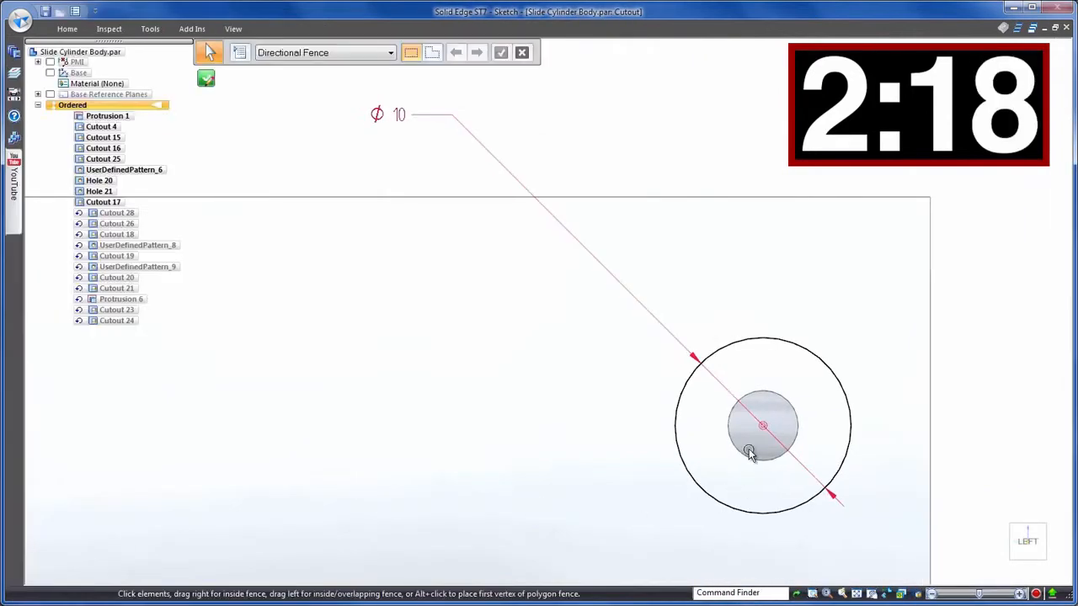
left_click(762, 430)
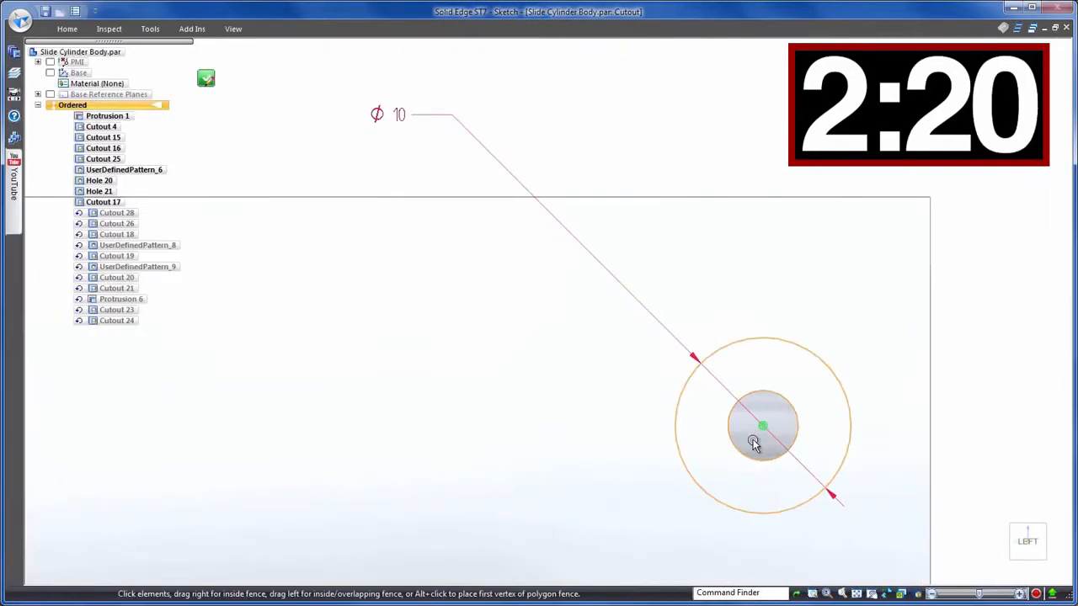
left_click(206, 79)
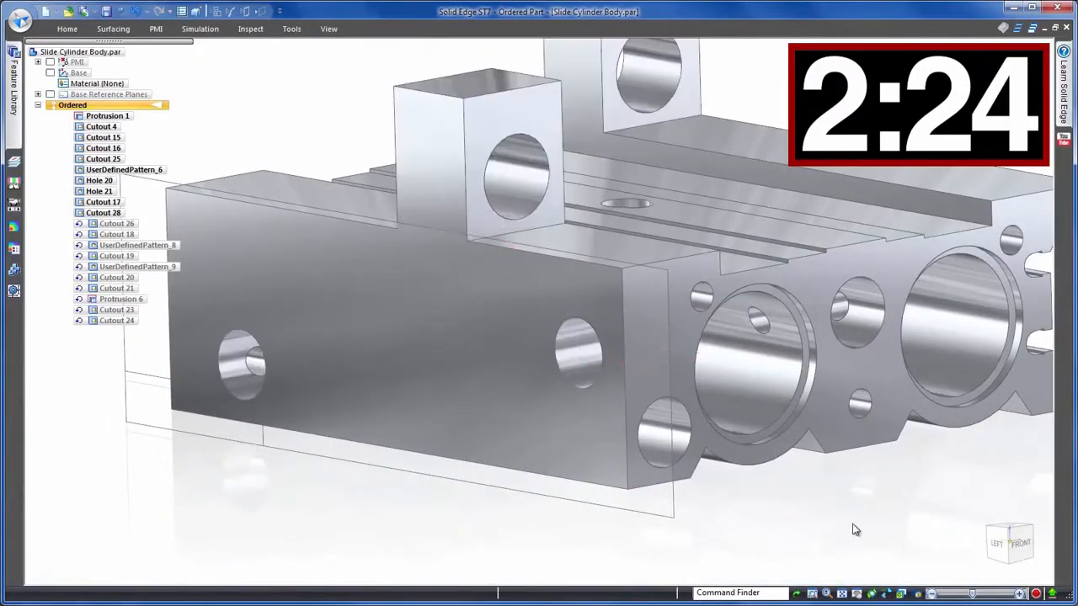
Edit the profile of the 4 mm side hole and set its centre height above the bottom edge to 19 mm
middle_click_drag(836, 535, 907, 529)
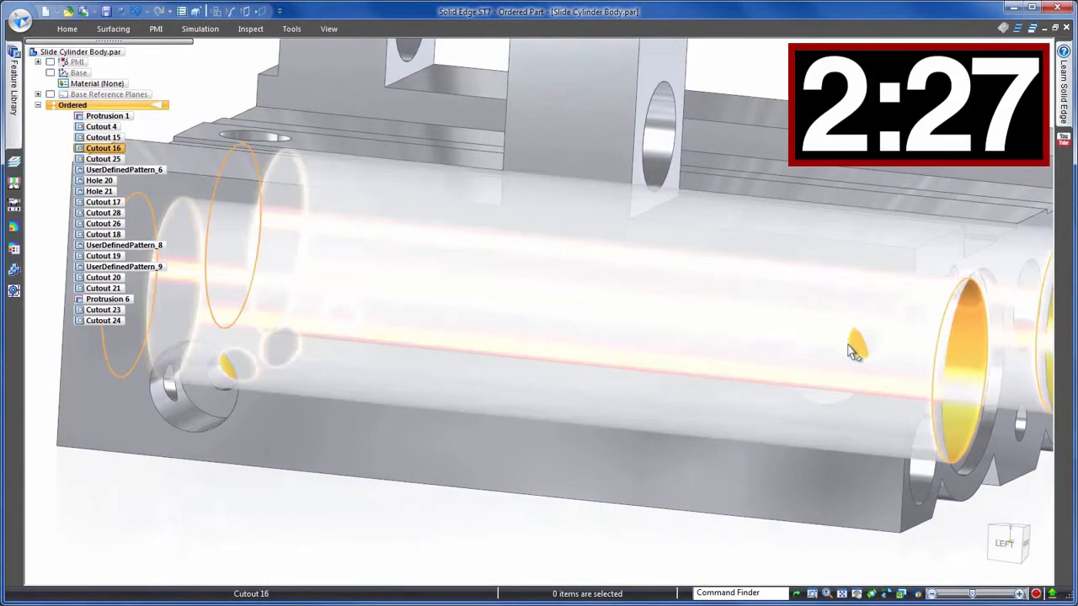
left_click(851, 353)
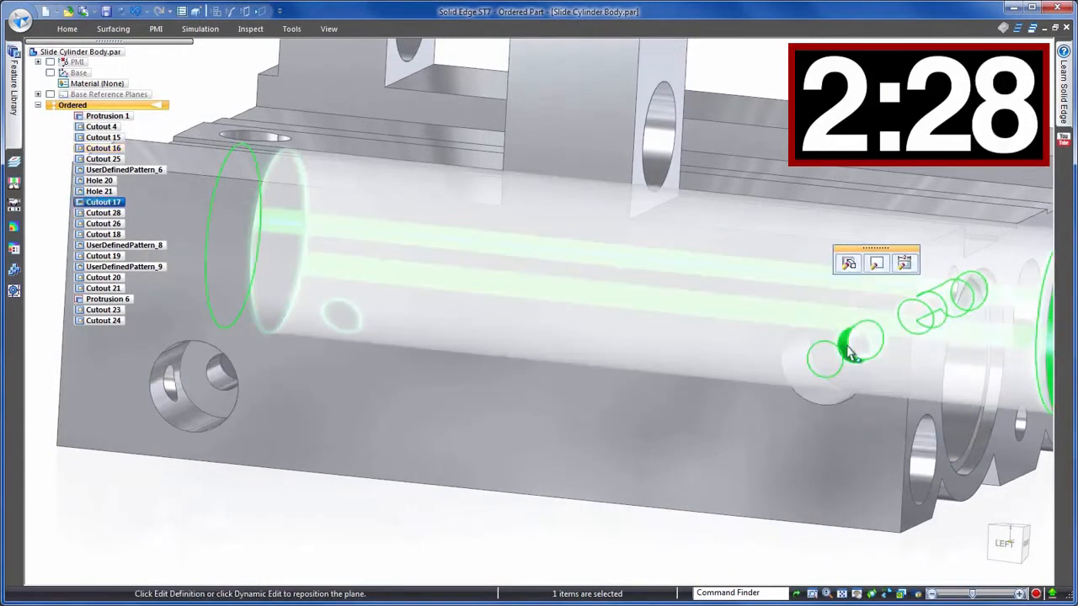
left_click(875, 264)
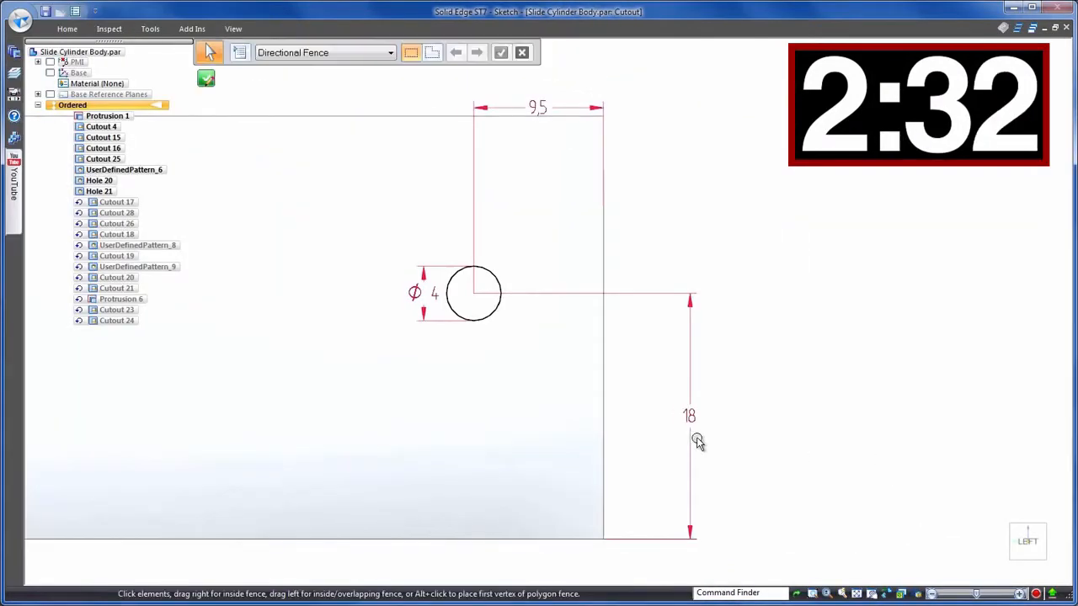
left_click(690, 421)
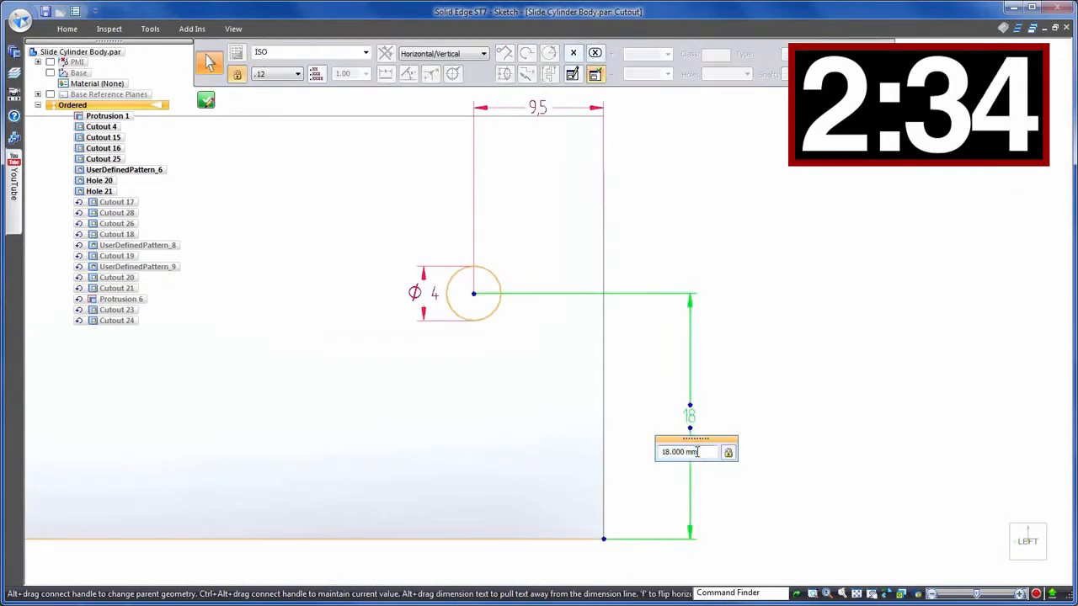
key("Return")
left_click(852, 329)
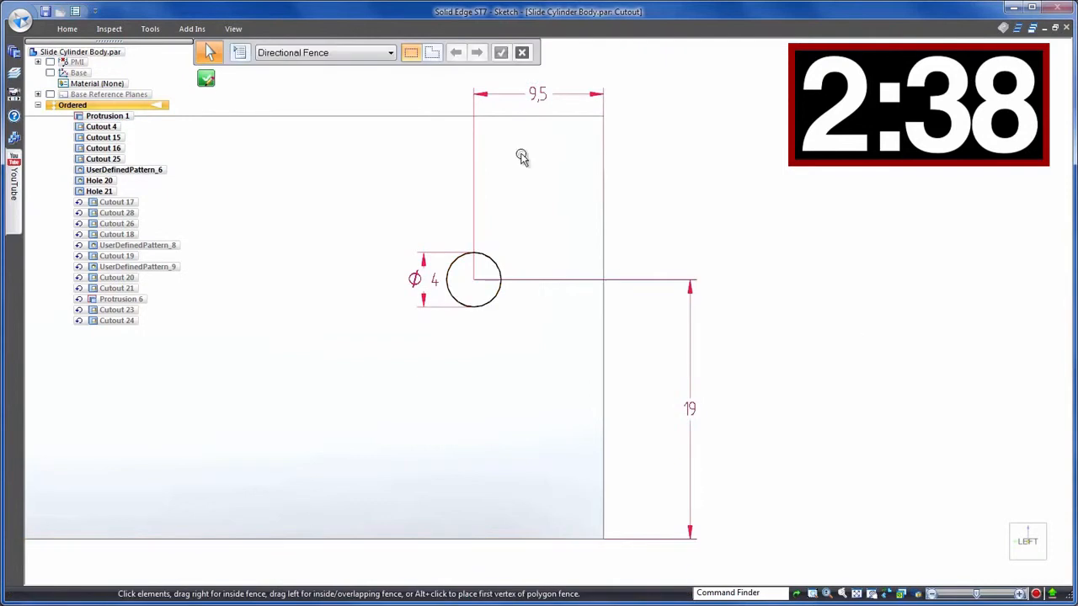
Close the 4 mm side hole's sketch and clip the model parallel to its left side face to check the internal hole alignment
left_click(207, 80)
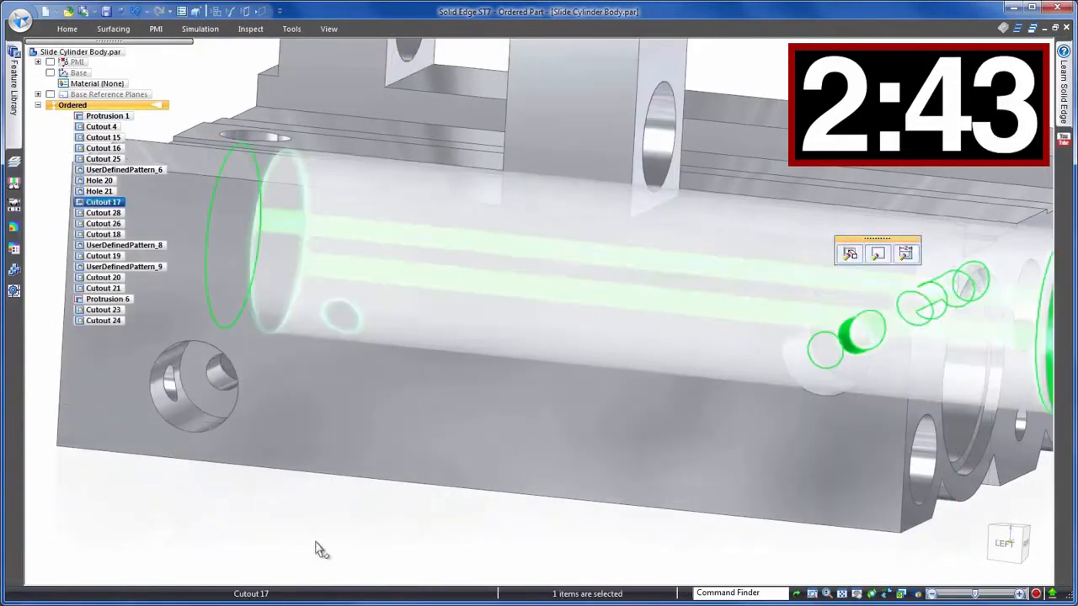
left_click(316, 542)
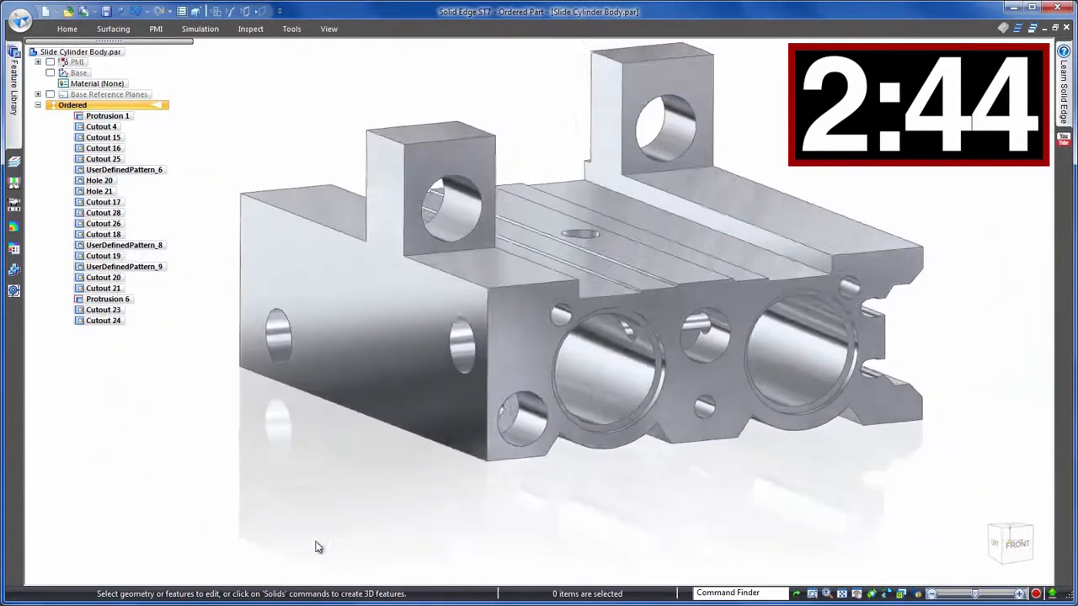
left_click(327, 29)
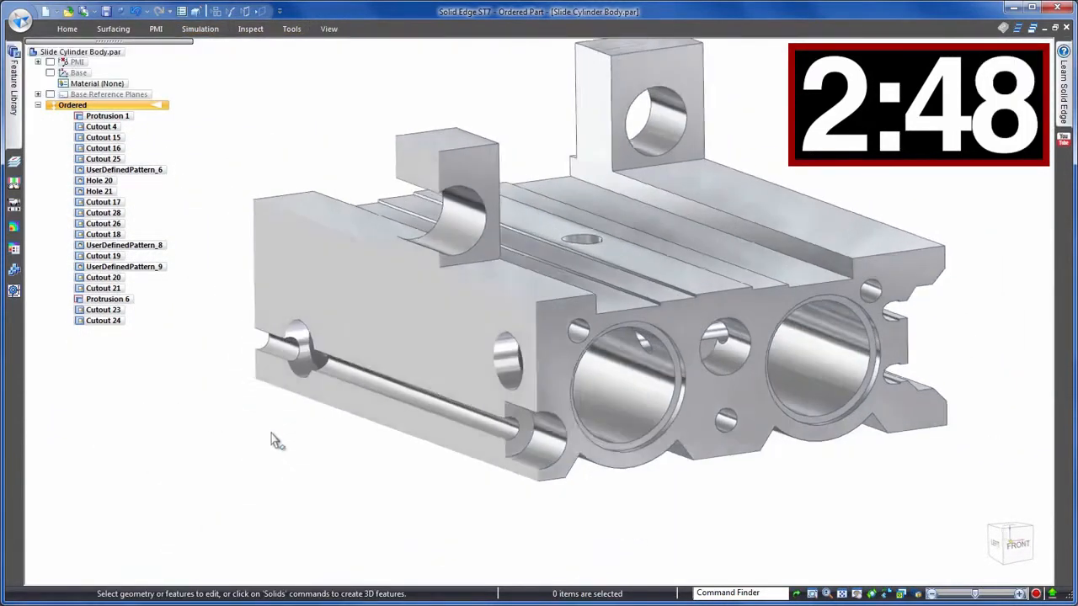
left_click(1004, 542)
scroll(1044, 349, "down", 2)
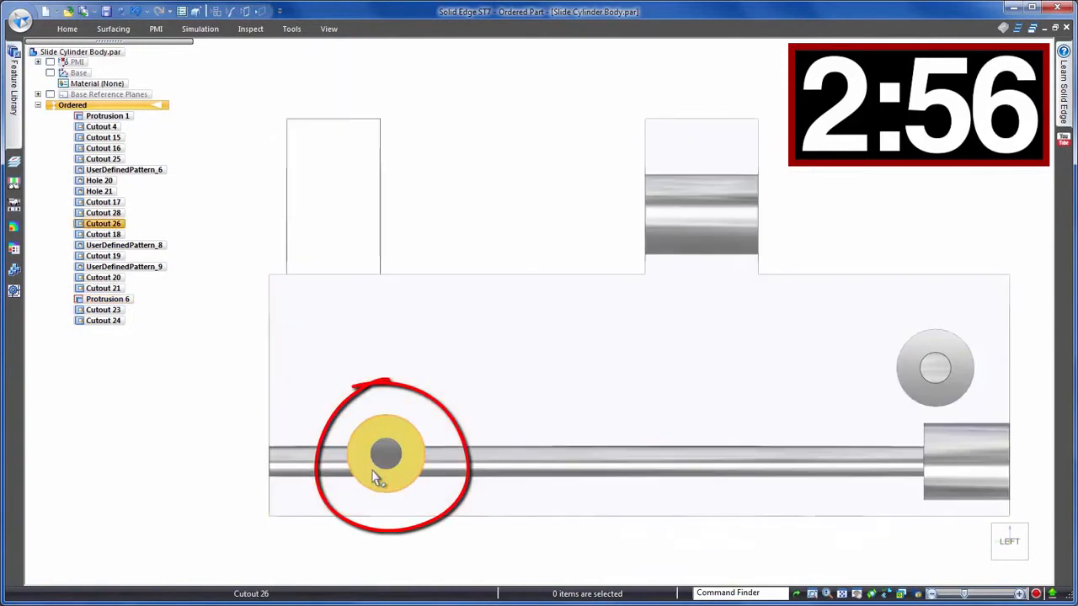
Edit the misaligned lower side hole's profile, delete its existing positioning constraint, relate its centre to the long drilled hole, and close the sketch
left_click(375, 469)
left_click(497, 441)
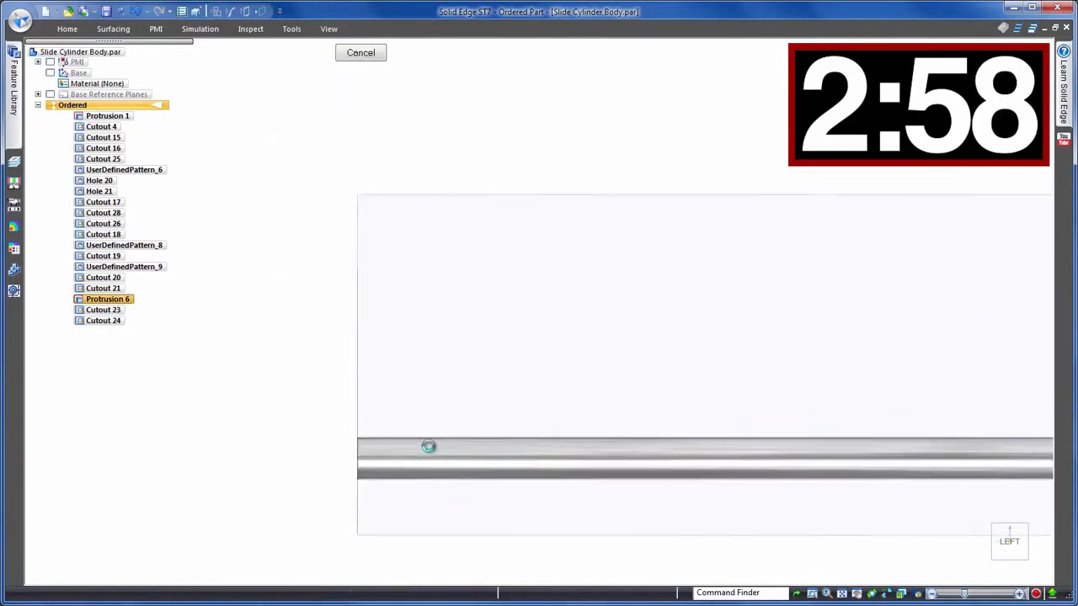
left_click(336, 492)
key("Delete")
left_click(67, 29)
left_click(472, 55)
left_click(559, 447)
scroll(558, 447, "down", 3)
middle_click_drag(558, 447, 537, 457)
left_click(205, 78)
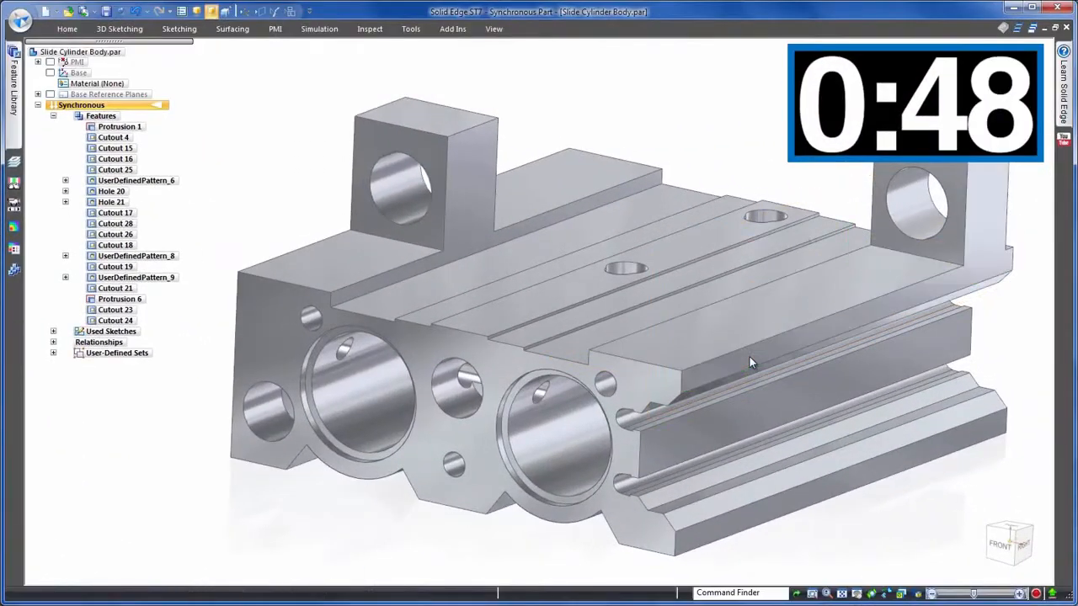
In the synchronous model, create a live section parallel to the slotted side face, passing through the centre of the front counterbored hole
left_click(752, 363)
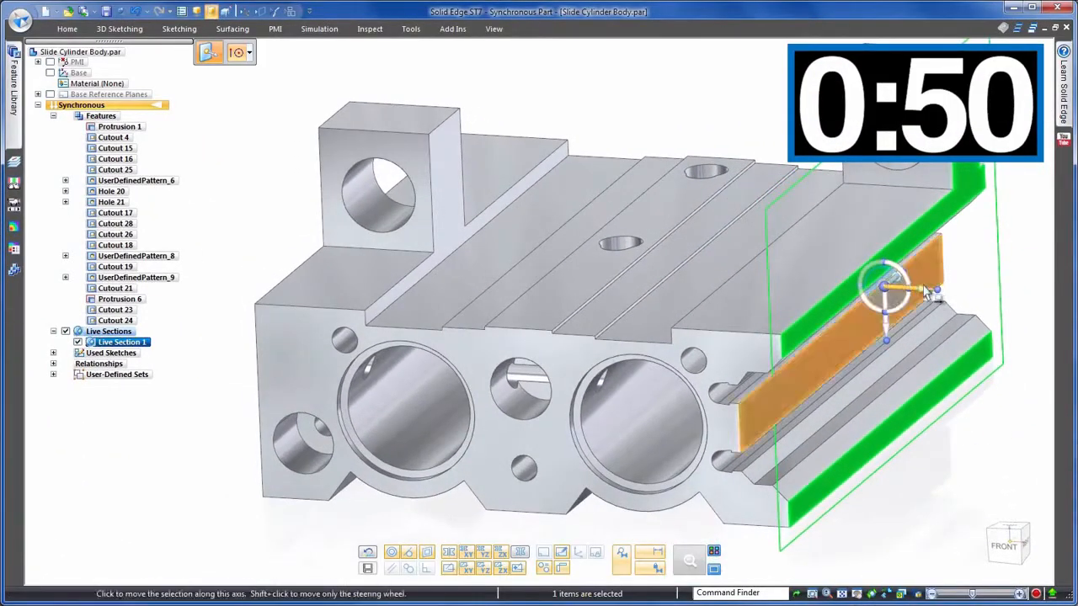
left_click(888, 331)
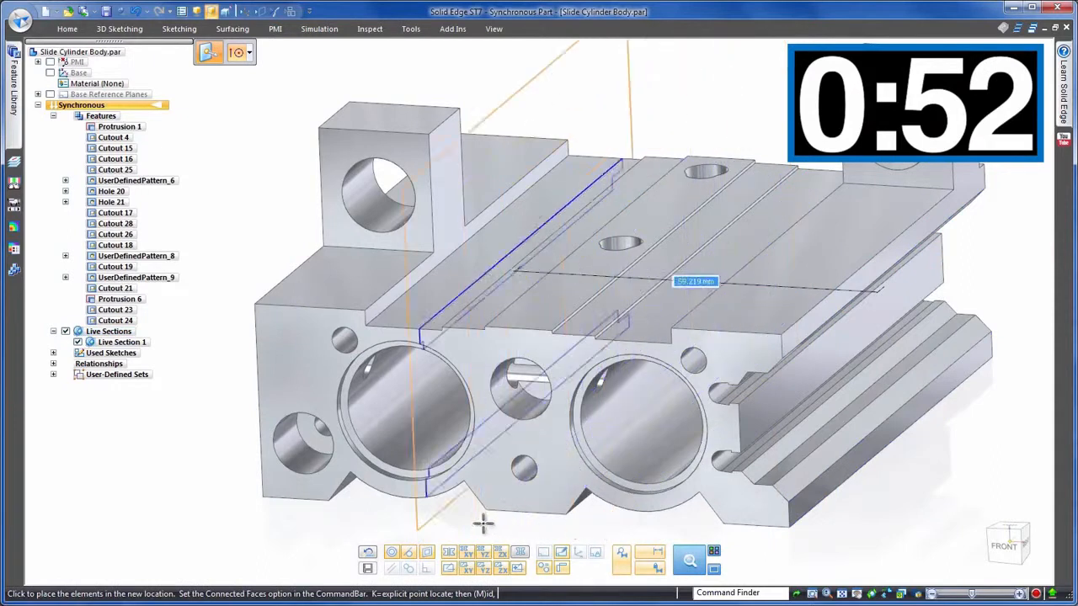
left_click(318, 480)
key("ctrl+l")
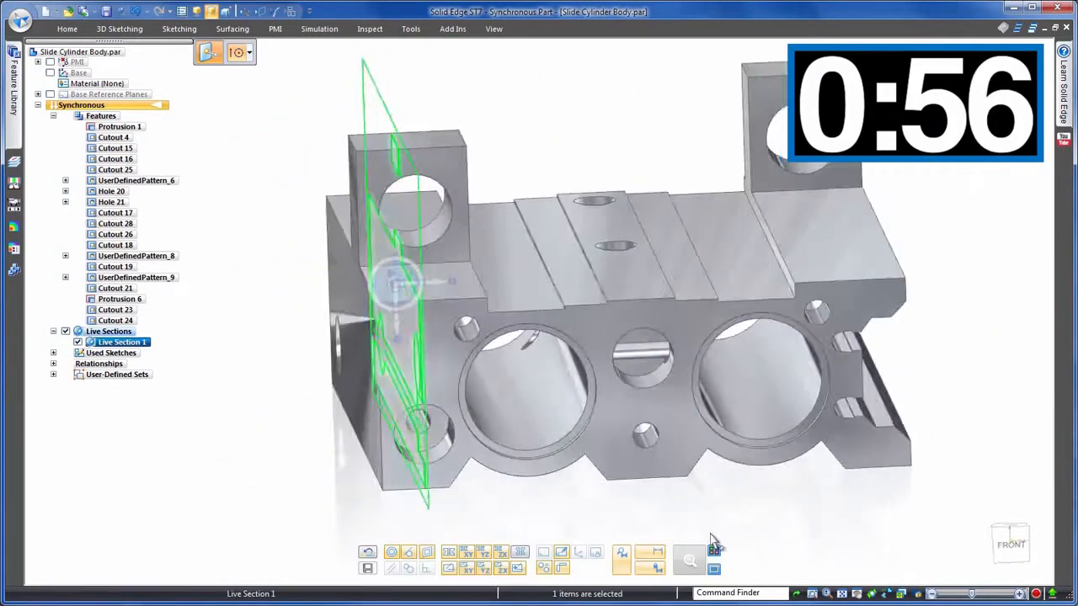
key("ctrl+i")
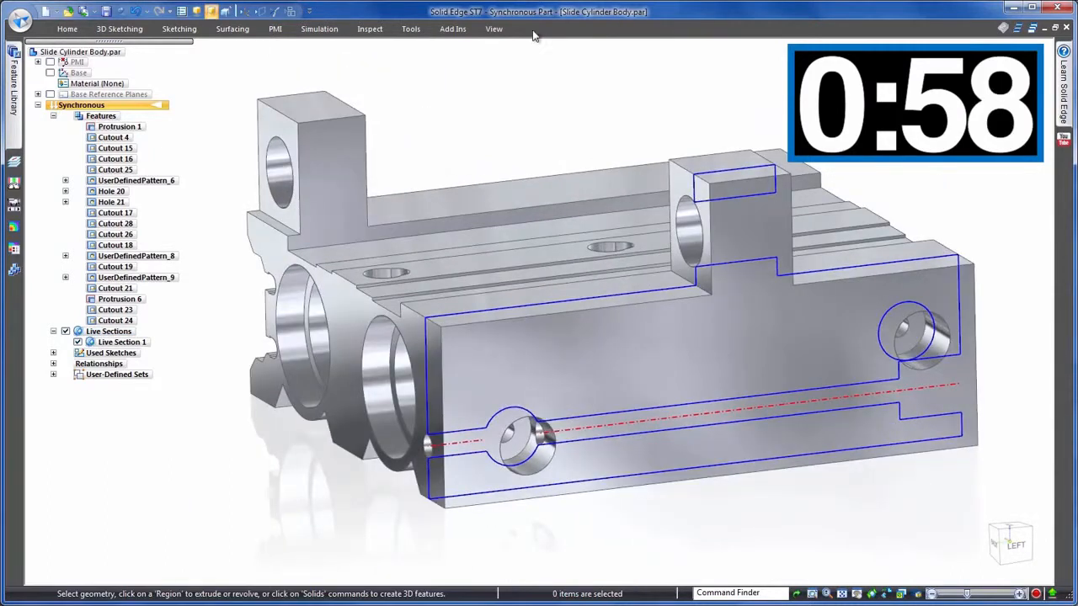
Create a second live section parallel to the end face, passing through the centre of the lower side hole
left_click(68, 30)
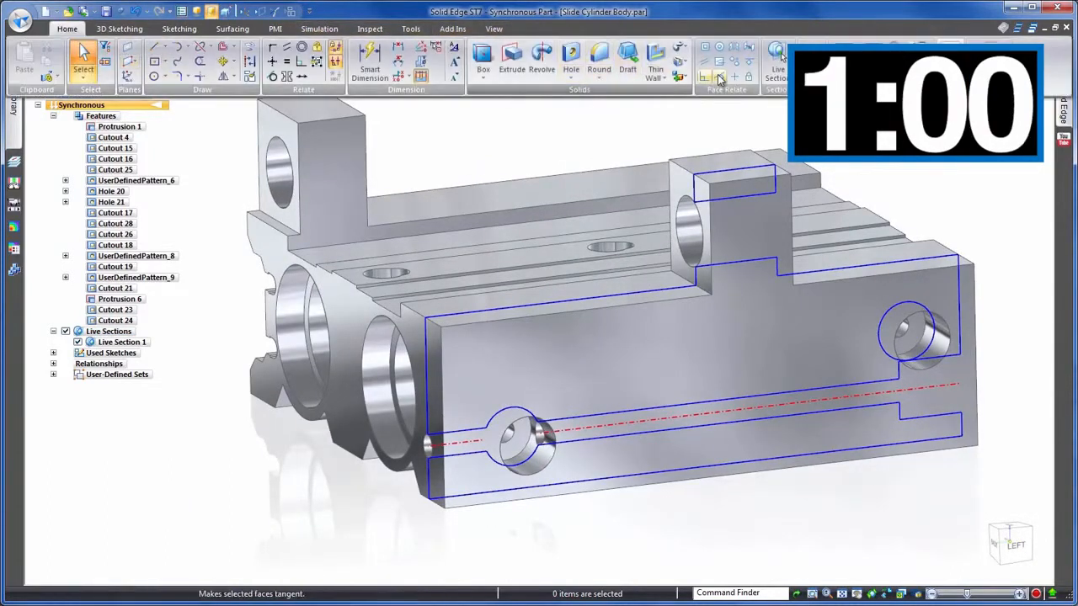
left_click(773, 68)
left_click(324, 360)
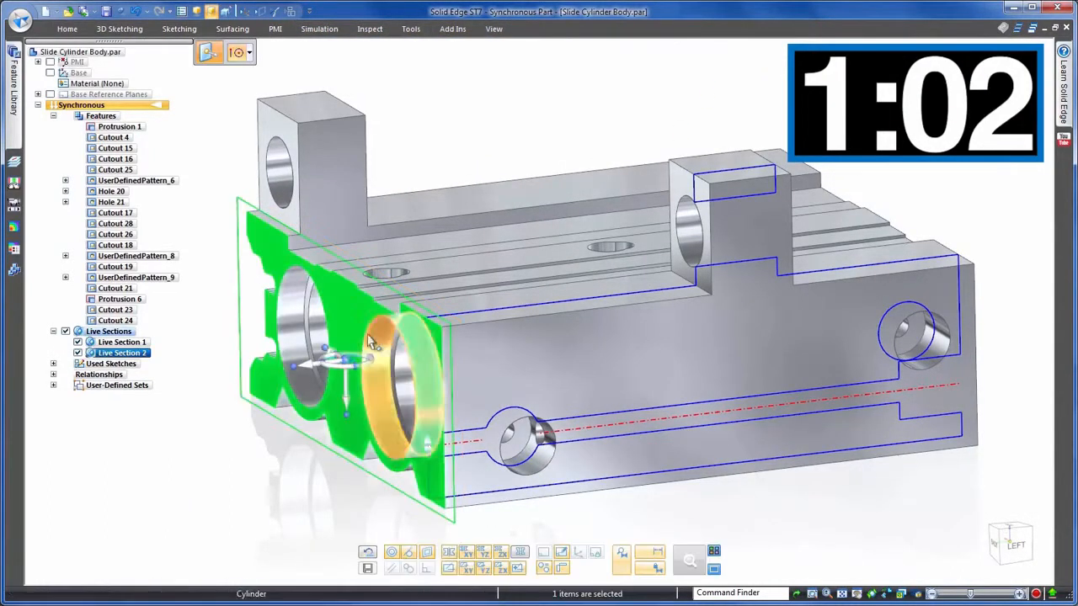
left_click(313, 368)
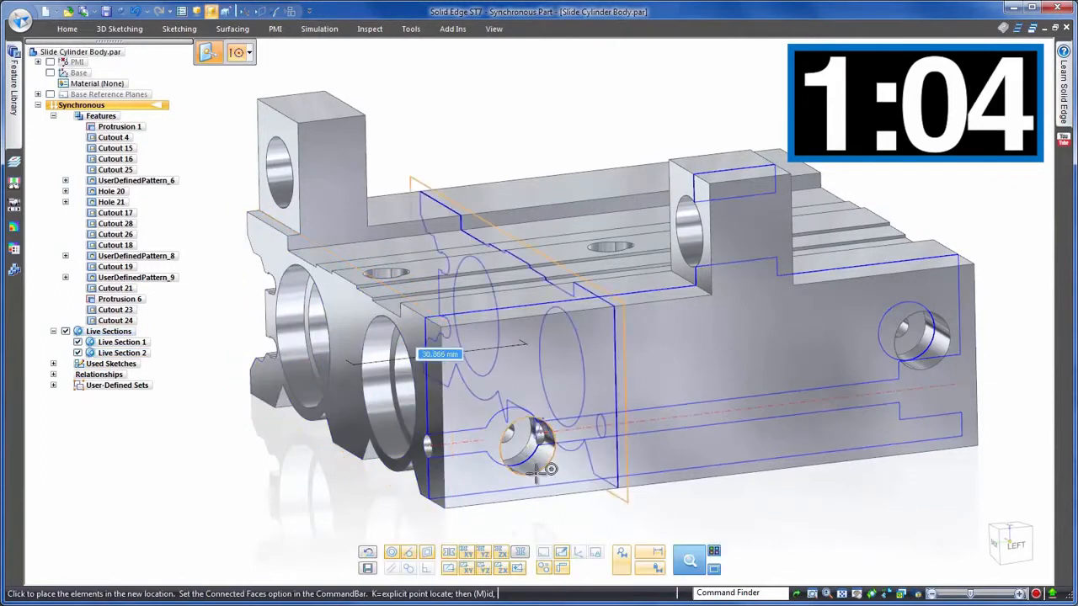
left_click(543, 482)
left_click(671, 517)
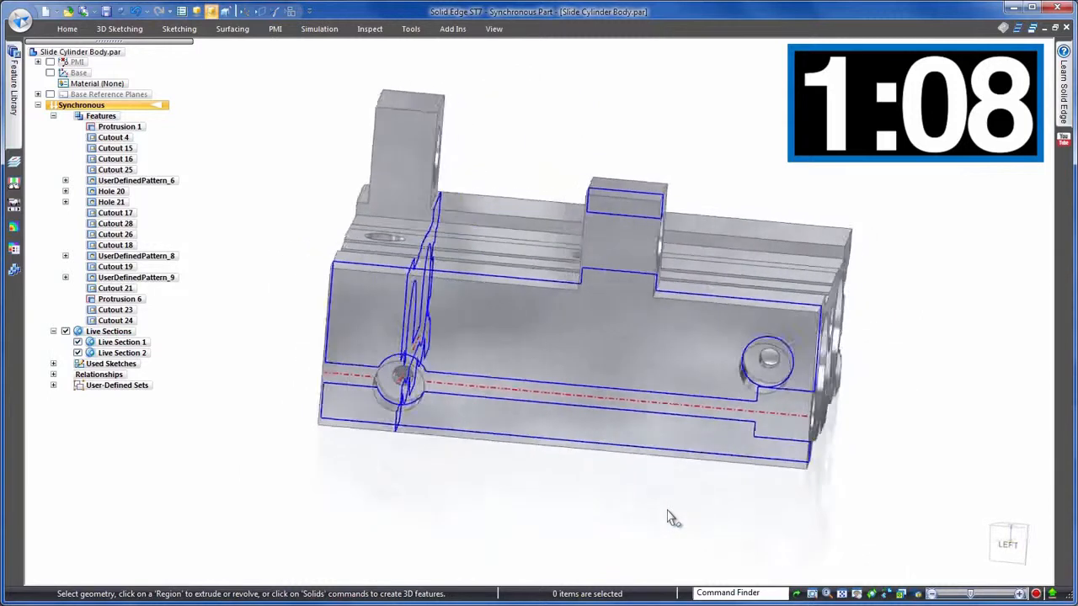
Hide the solid body so that only the two live sections are displayed
right_click(639, 158)
mouse_move(758, 302)
left_click(821, 394)
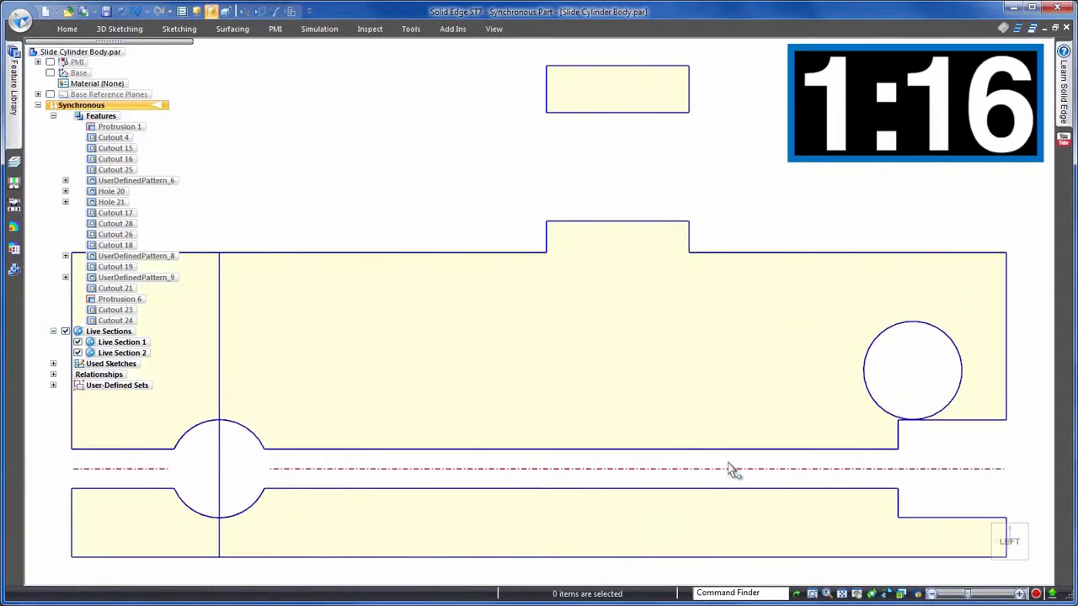
Try to move the long drilled hole's axis downward in the live section
left_click(718, 469)
left_click(722, 452)
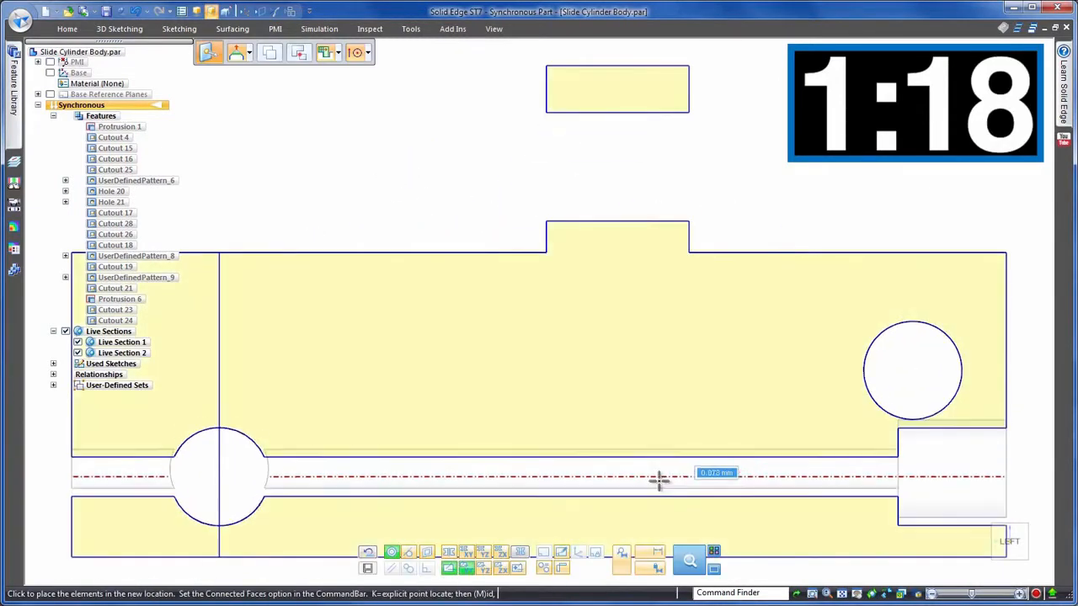
left_click(646, 473)
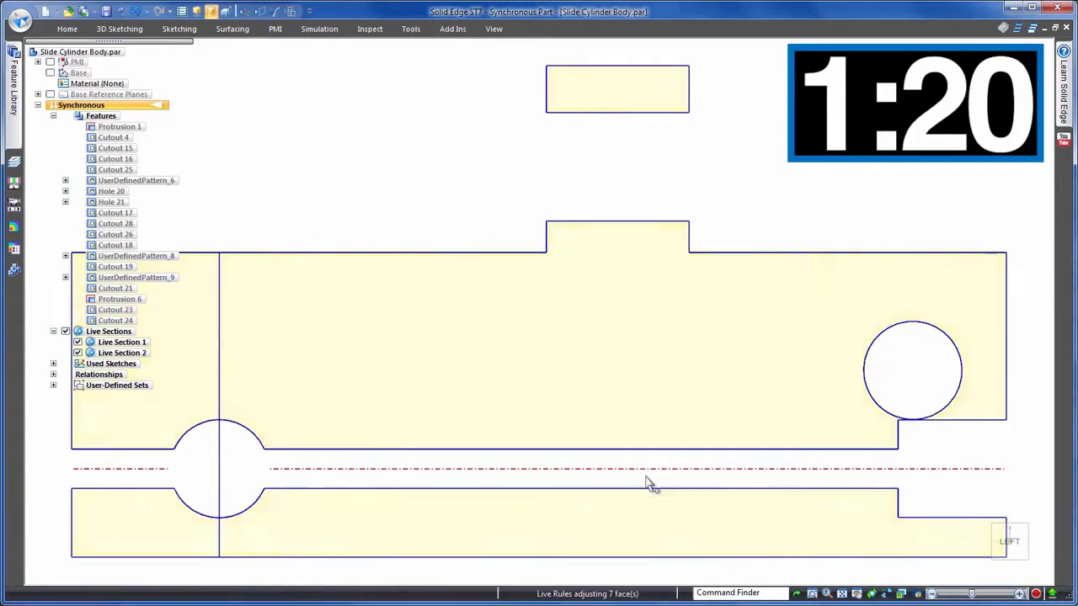
Dimension the vertical clearance between the counterbore's upper edge and the upper side hole's lowest silhouette point, and set it to 2 mm
left_click(1013, 447)
scroll(1016, 426, "up", 5)
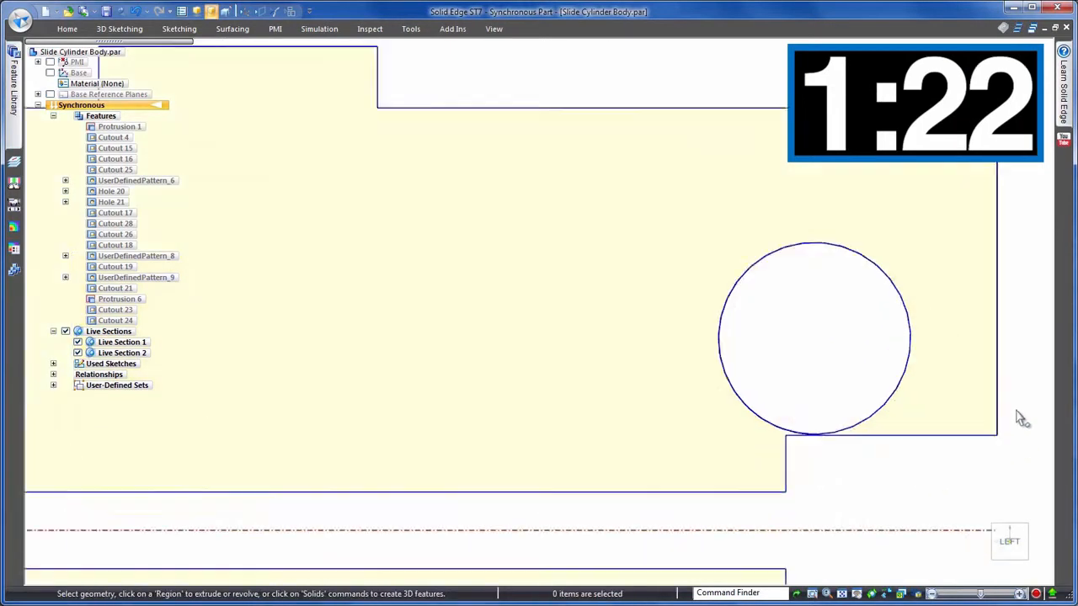
key("d")
scroll(784, 443, "up", 3)
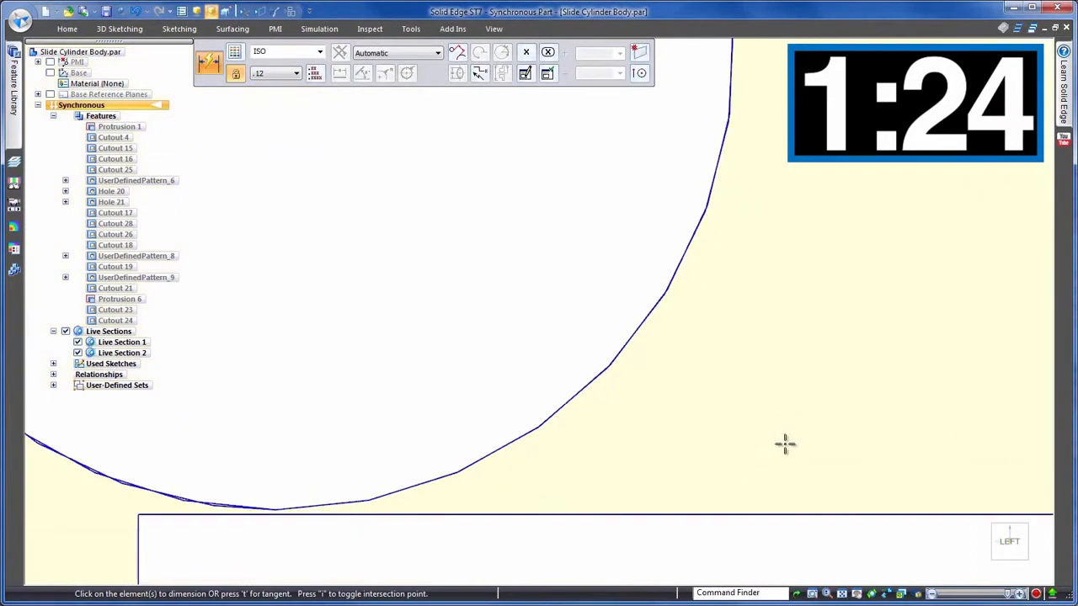
left_click(747, 511)
left_click(640, 73)
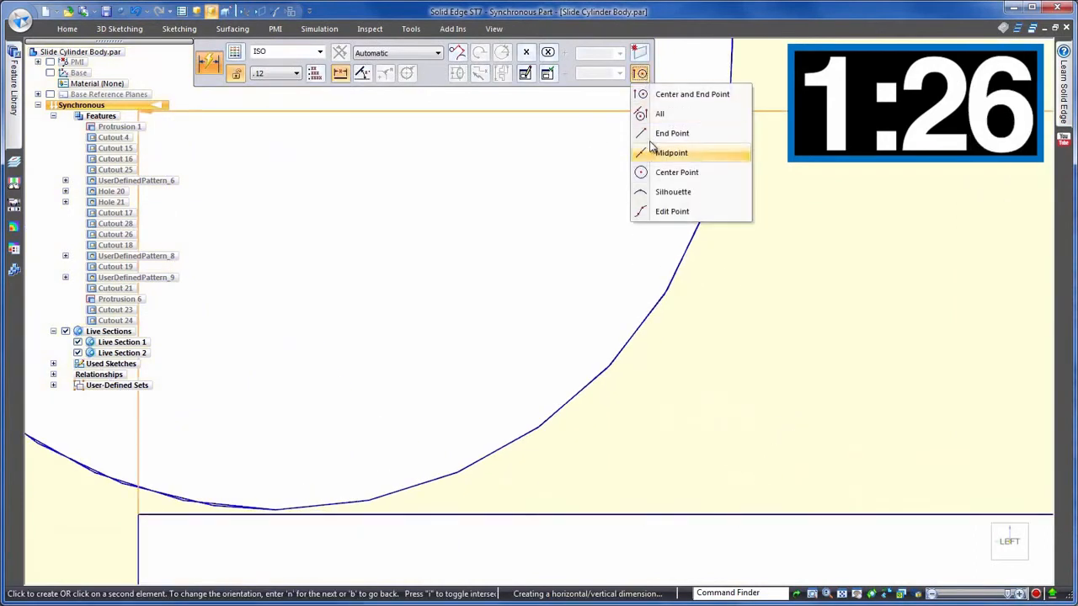
left_click(655, 191)
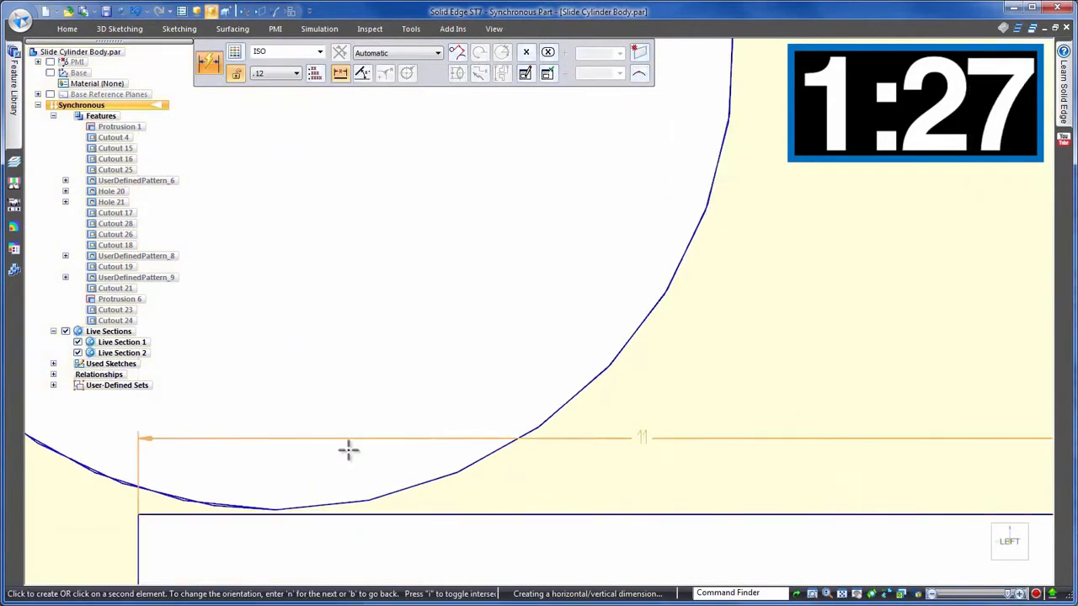
left_click(277, 508)
scroll(505, 514, "down", 5)
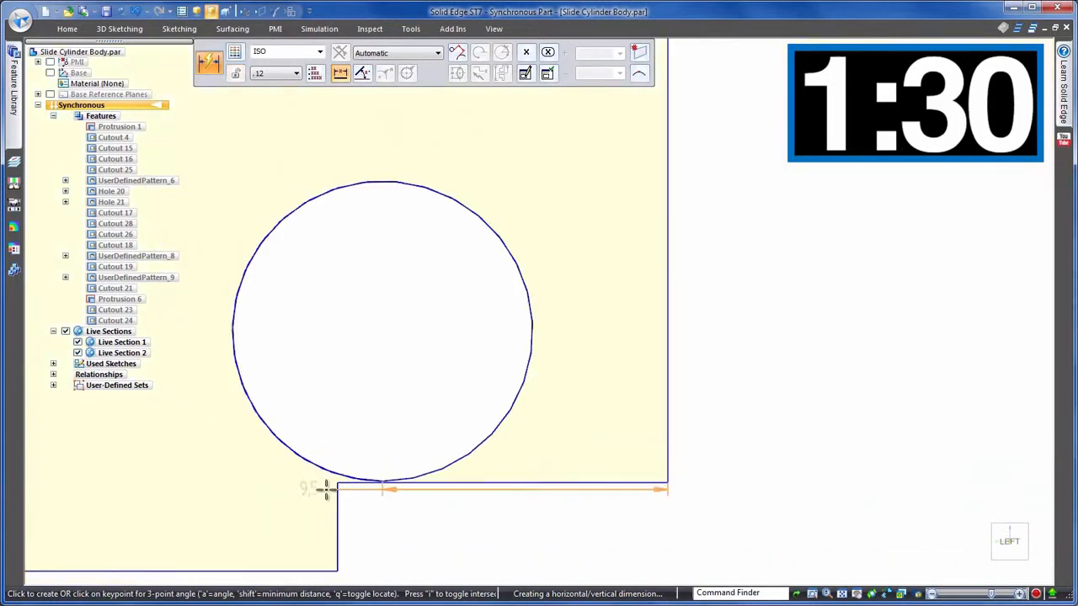
left_click(697, 453)
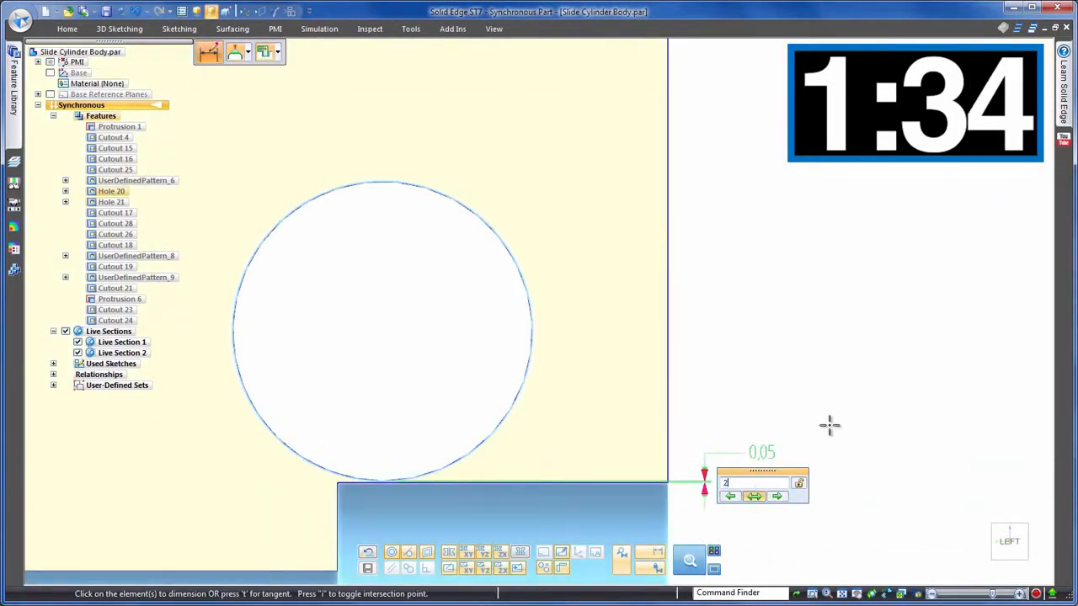
key("Return")
Check the affected holes in 3D, toggle one of the detected alignment Live Rules, and accept the clearance change
scroll(868, 363, "down", 6)
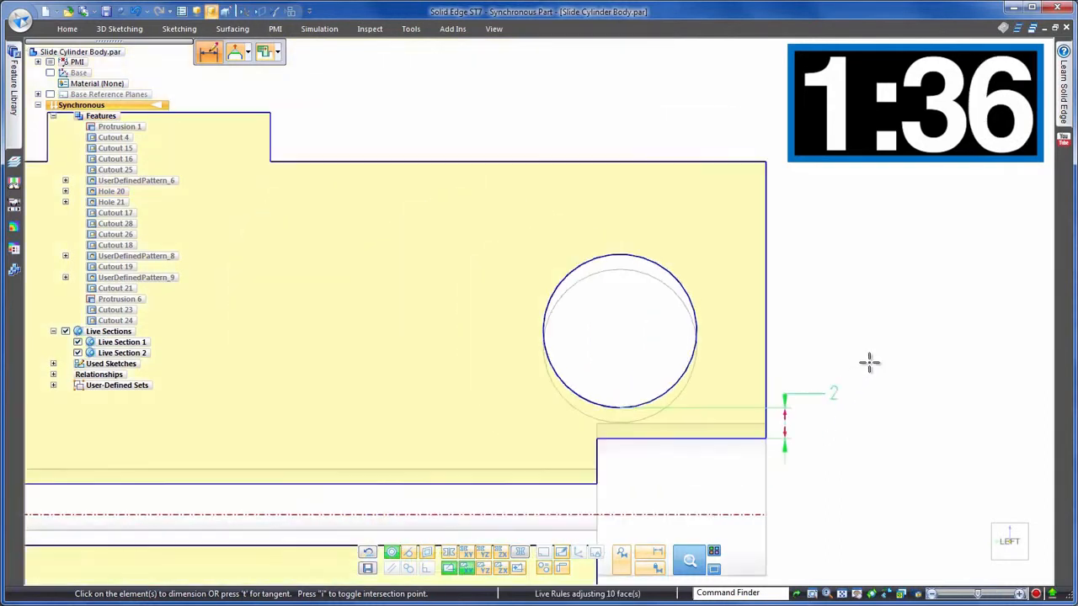
middle_click_drag(696, 291, 731, 363)
left_click(451, 571)
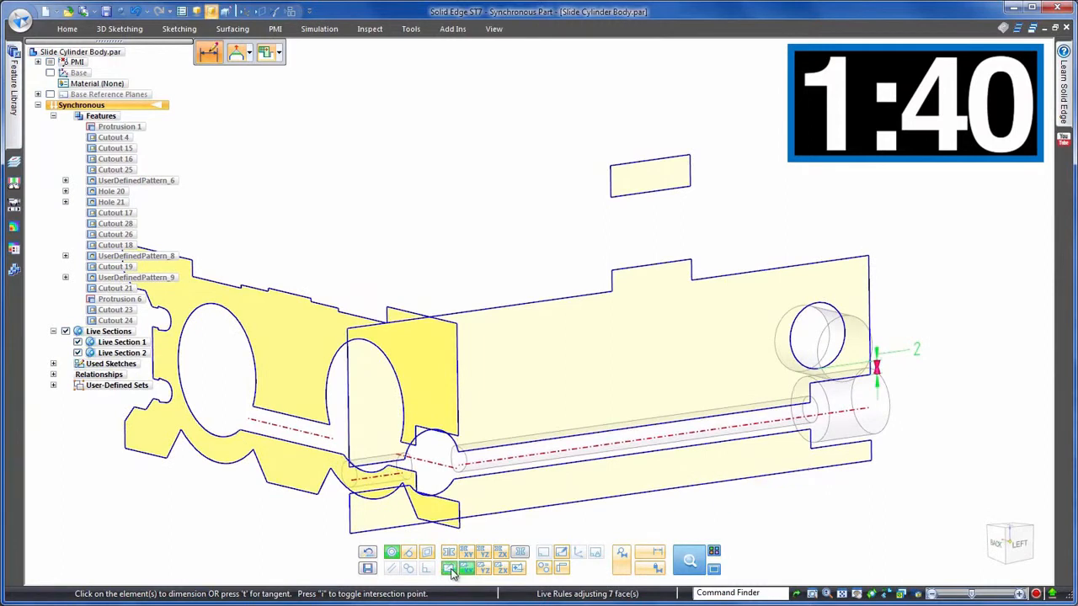
scroll(589, 532, "down", 1)
left_click(653, 514)
key("Escape")
Show the solid body again and turn off both live sections to display the finished part
key("ctrl+i")
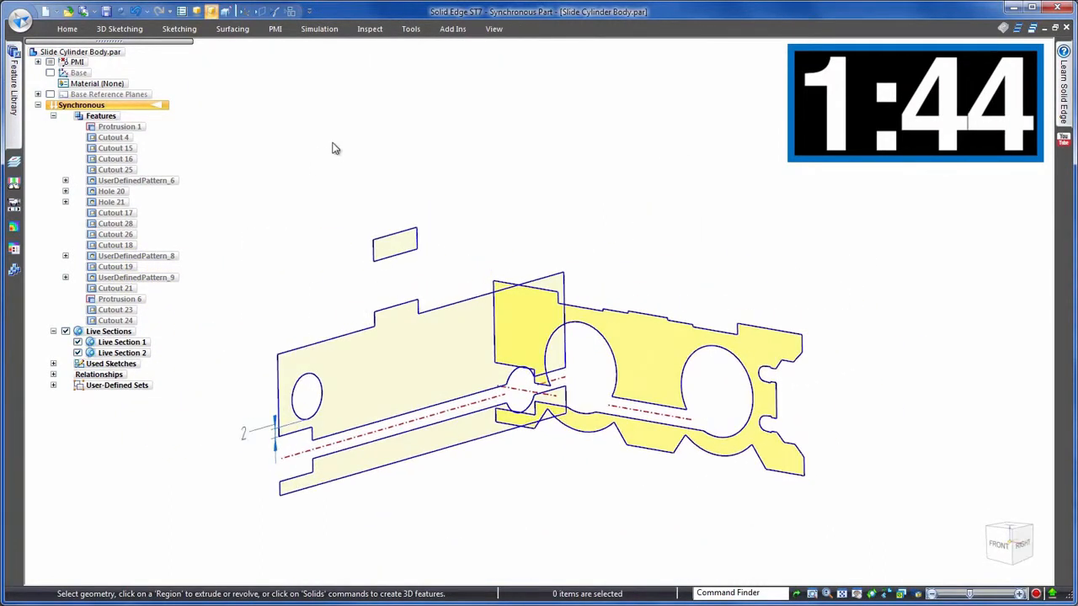
right_click(329, 158)
mouse_move(425, 277)
left_click(526, 363)
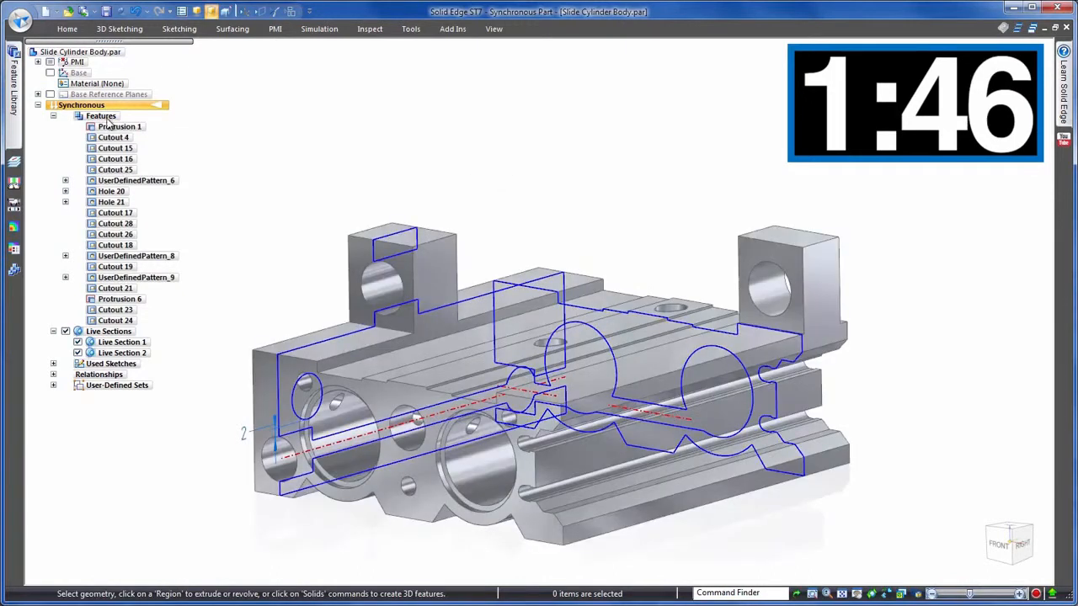
left_click(65, 331)
key("ctrl+j")
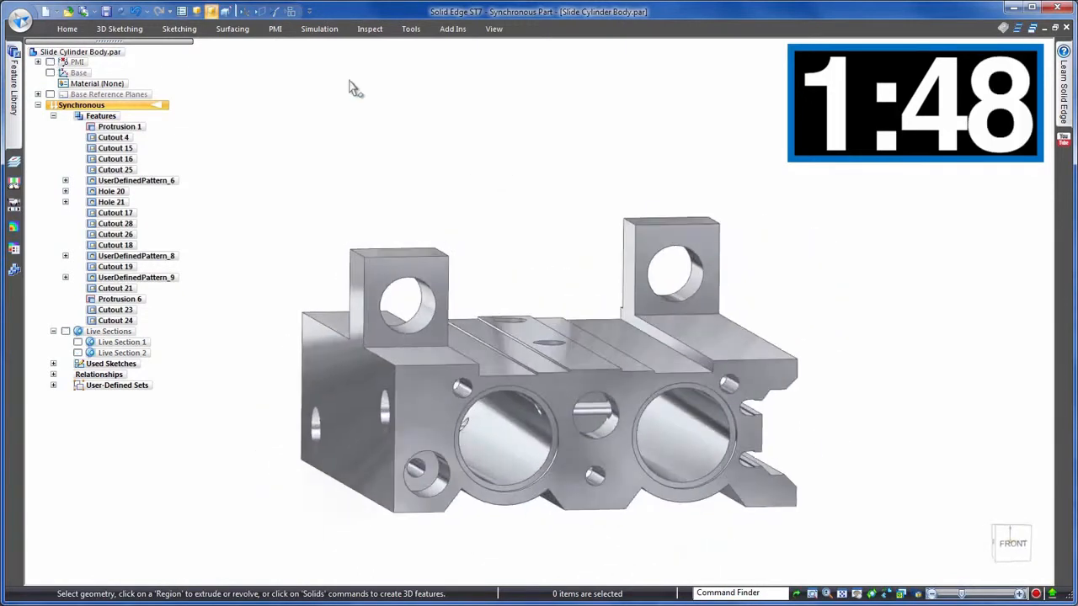